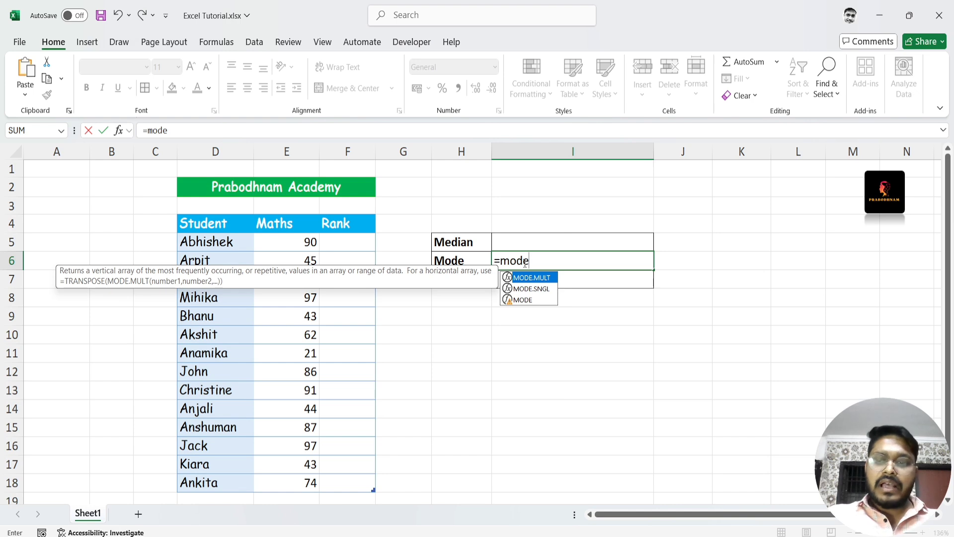
# Step: Complete the MODE formula in cell I6 over the table's Maths marks in E5:E18
pyautogui.write('(')
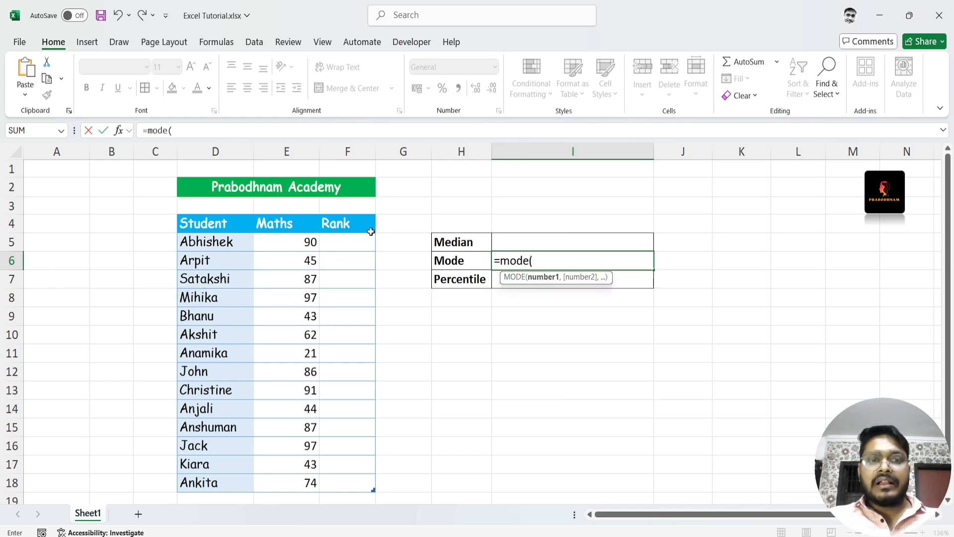
pyautogui.moveTo(295, 241); pyautogui.dragTo(302, 481)
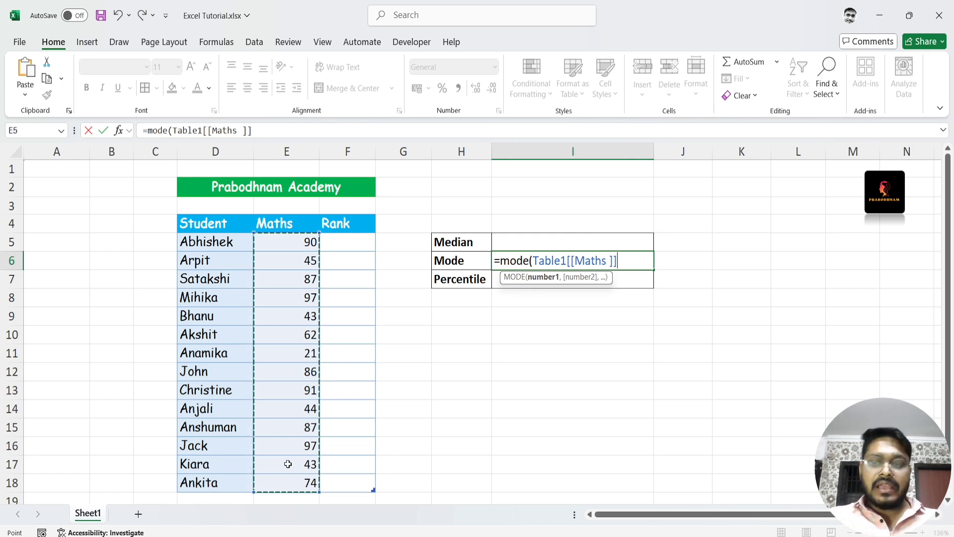
pyautogui.write(')')
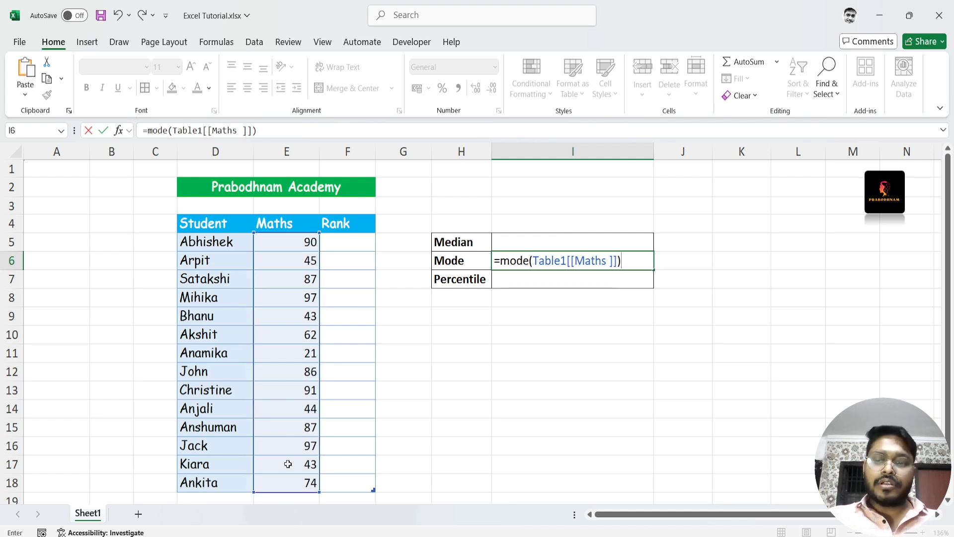
pyautogui.press('Return')
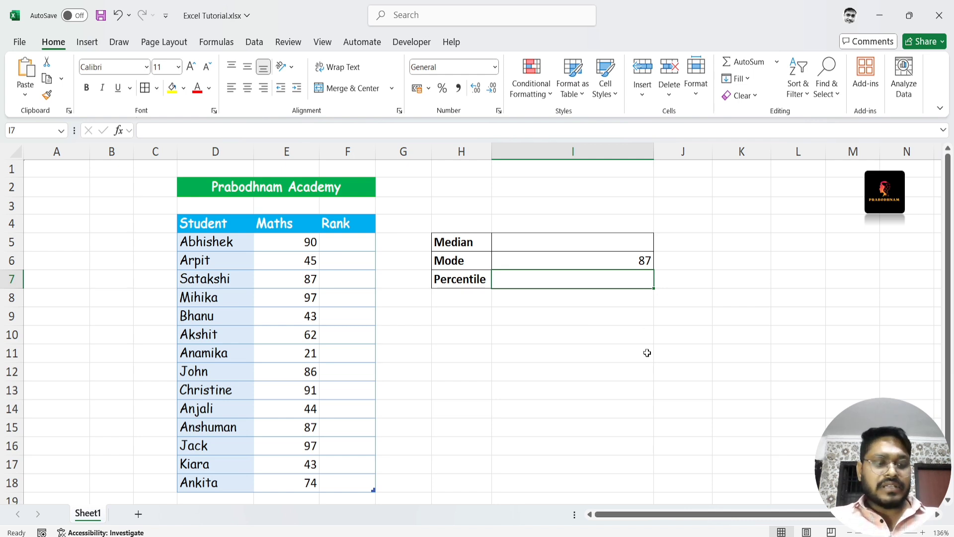
# Step: Examine the repeated Maths marks by selecting the matching pairs of 87, 97 and 43 in turn
pyautogui.click(305, 282)
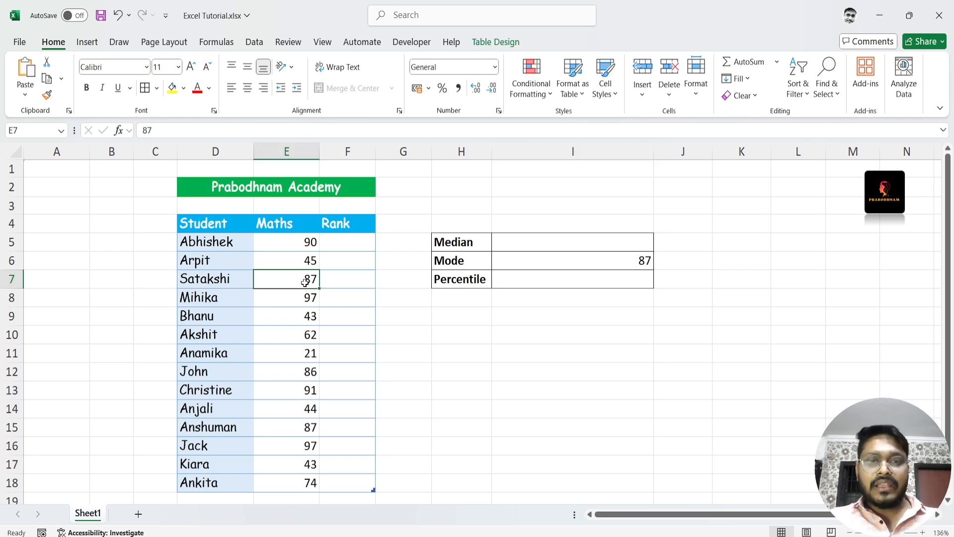
pyautogui.keyDown('ctrl'); pyautogui.click(296, 426); pyautogui.keyUp('ctrl')
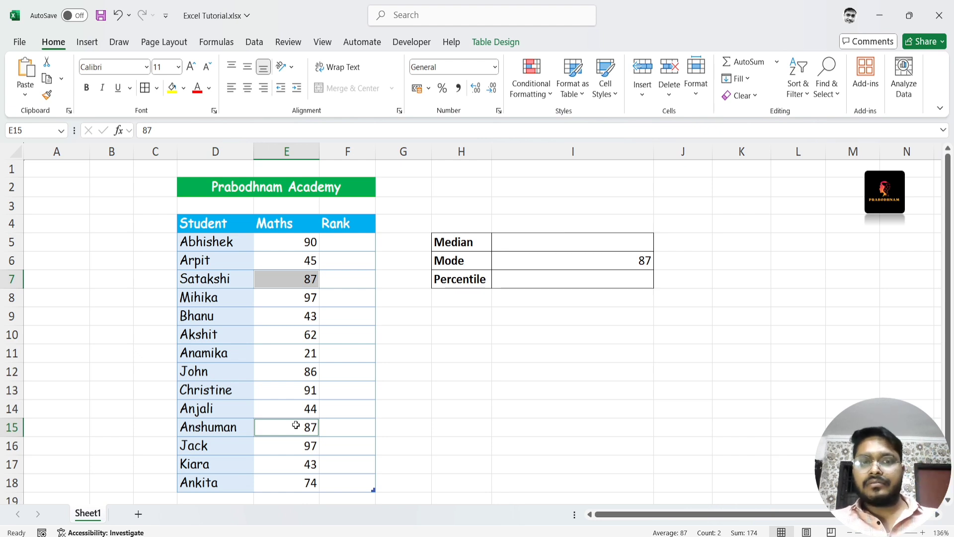
pyautogui.click(314, 297)
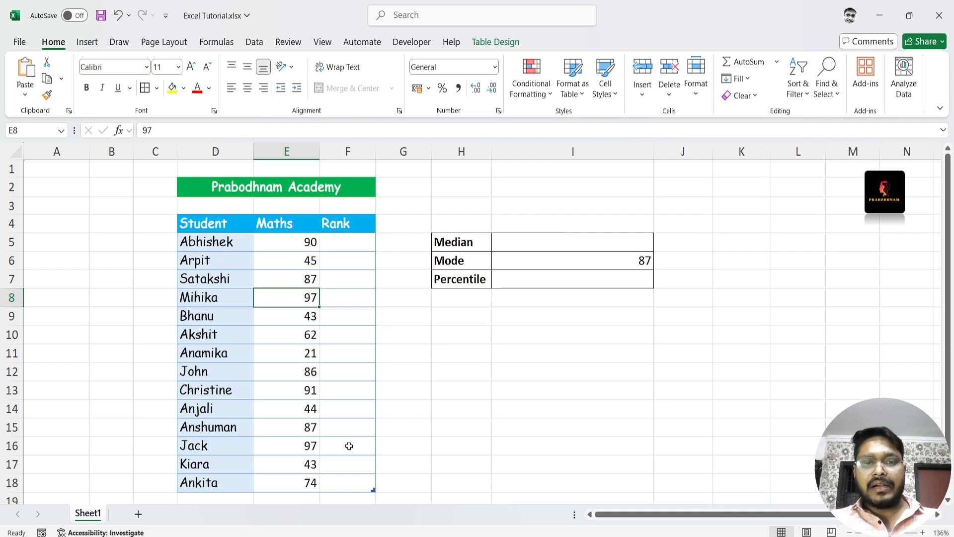
pyautogui.keyDown('ctrl'); pyautogui.click(310, 449); pyautogui.keyUp('ctrl')
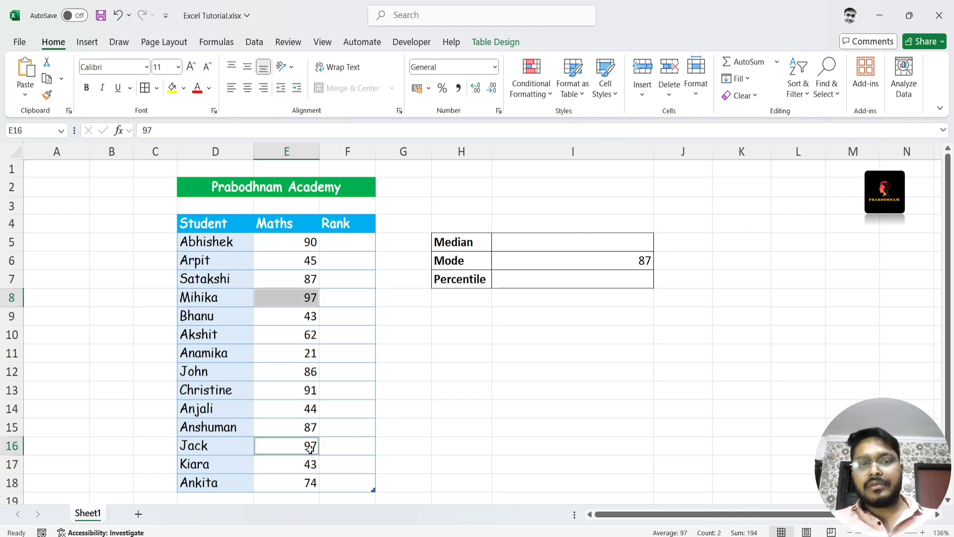
pyautogui.click(309, 318)
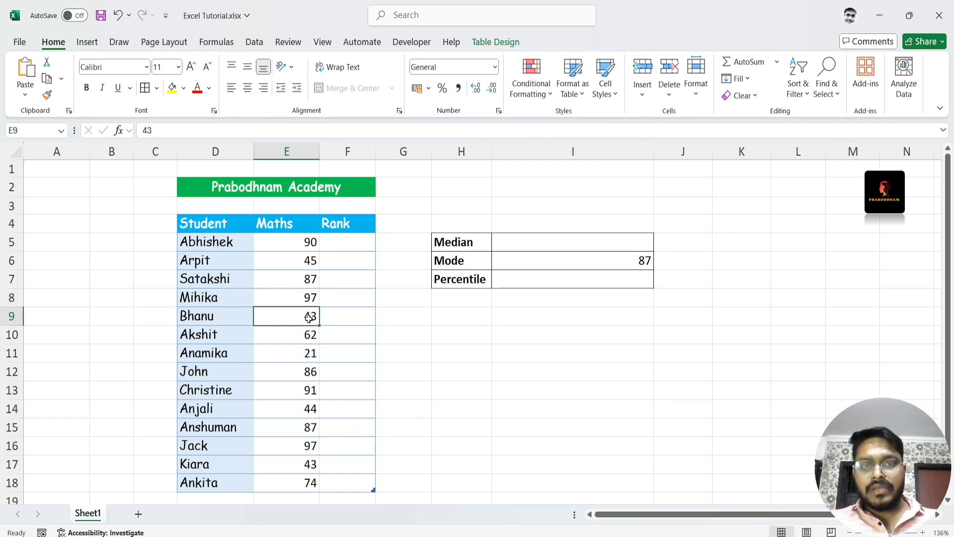
pyautogui.keyDown('ctrl'); pyautogui.click(303, 465); pyautogui.keyUp('ctrl')
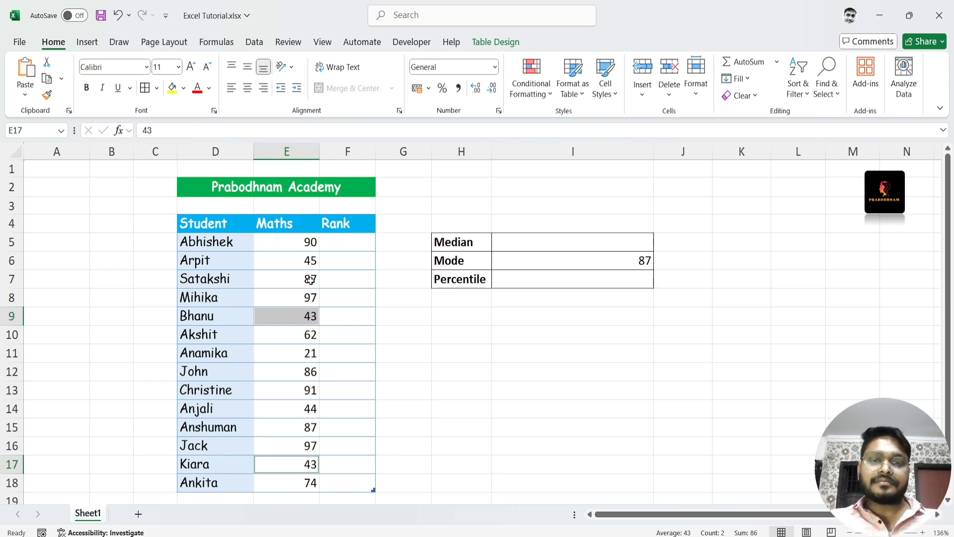
# Step: Enable filtering on the student table and sort Maths from largest to smallest, and undo both changes
pyautogui.click(317, 358)
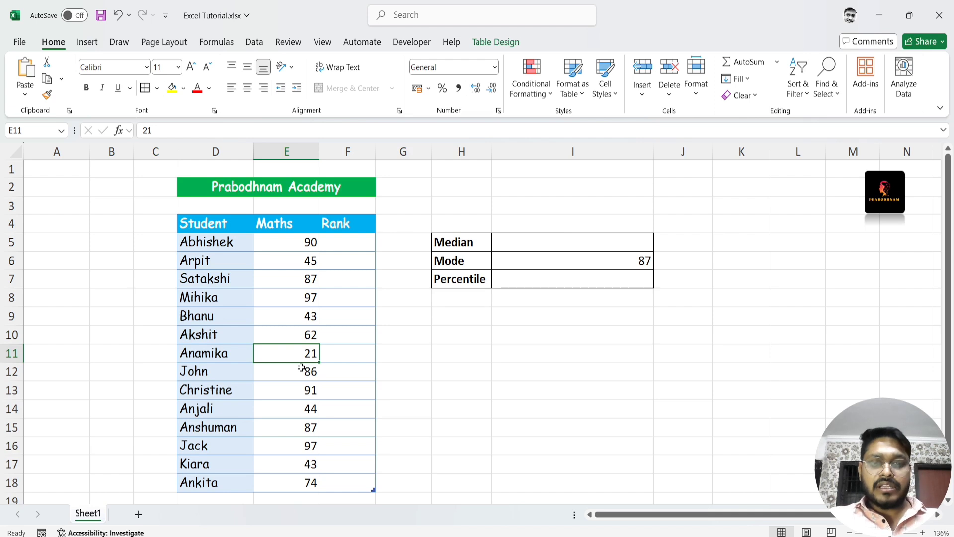
pyautogui.hotkey('ctrl', 'shift', 'l')
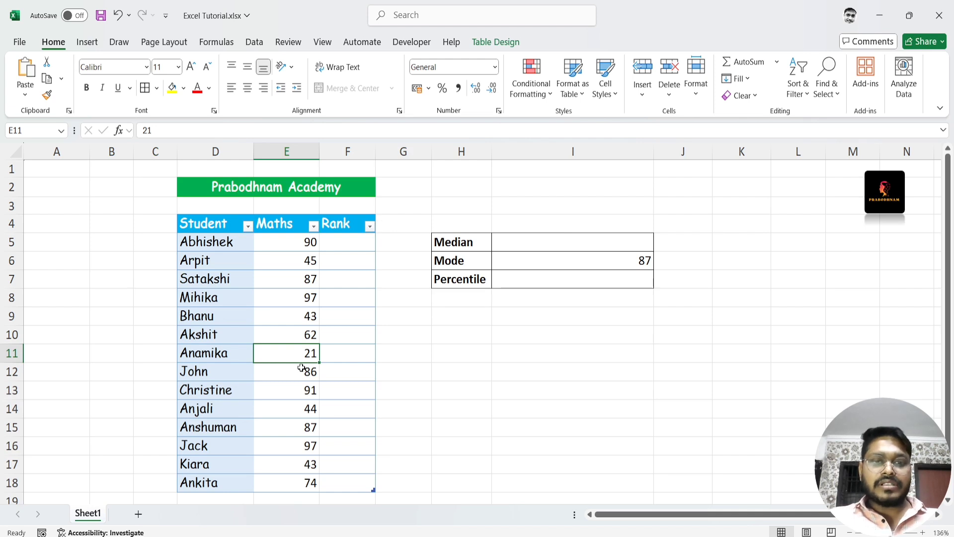
pyautogui.click(314, 227)
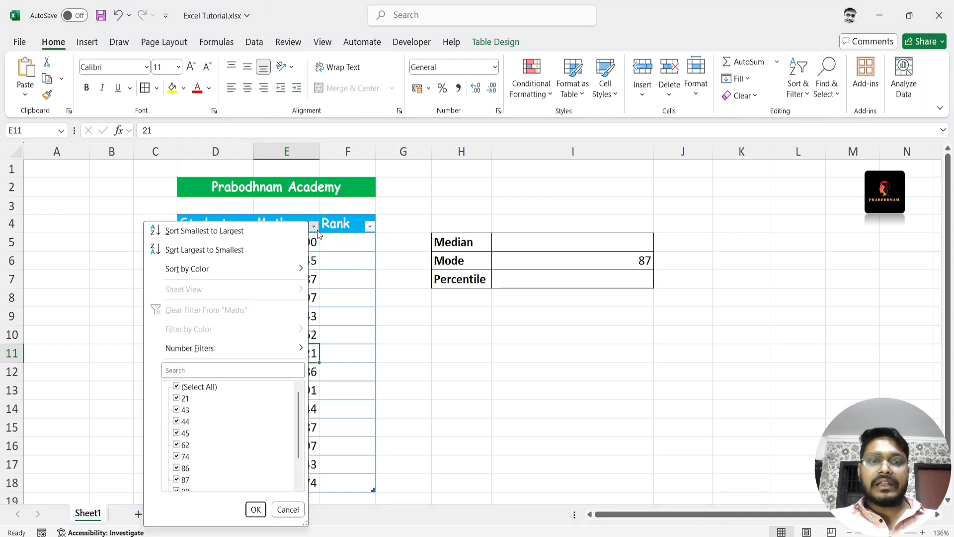
pyautogui.click(247, 250)
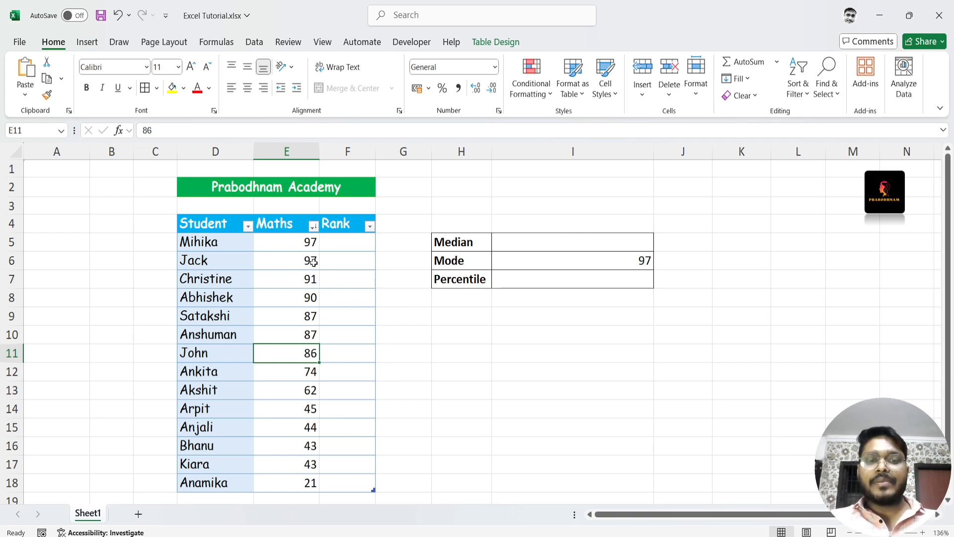
pyautogui.click(309, 244)
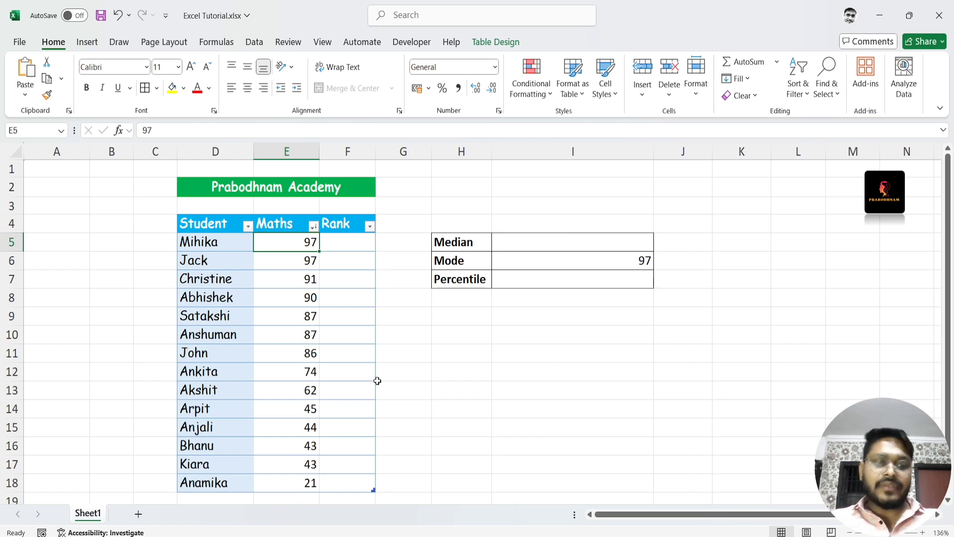
pyautogui.hotkey('ctrl', 'z')
pyautogui.hotkey('ctrl', 'z')
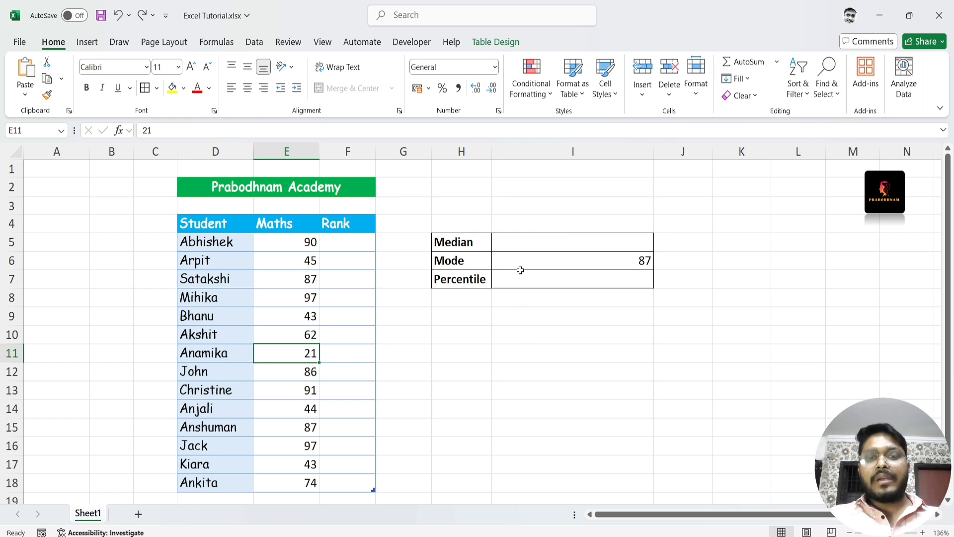
# Step: Calculate the median of the Maths marks in cell I5 with a MEDIAN formula over E5:E18
pyautogui.click(518, 247)
pyautogui.write('=')
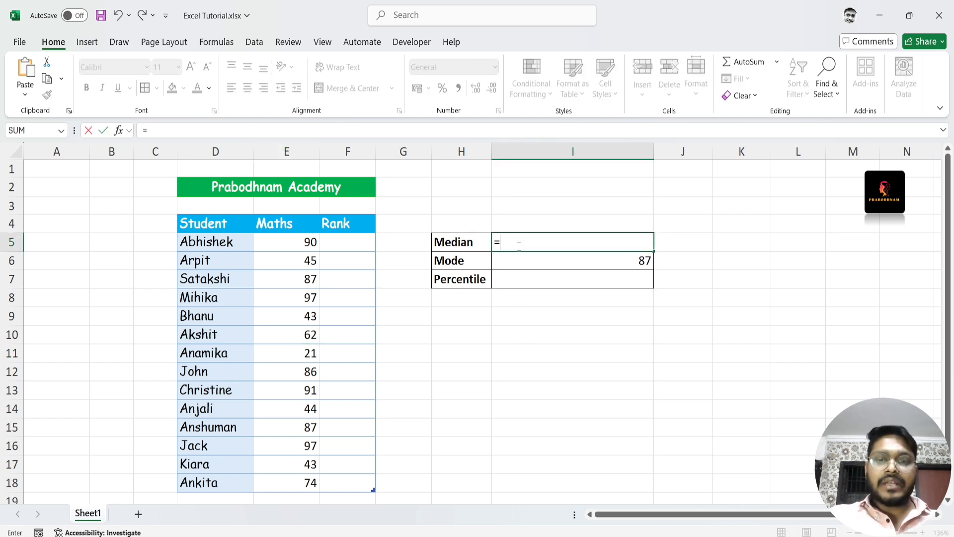
pyautogui.write('median')
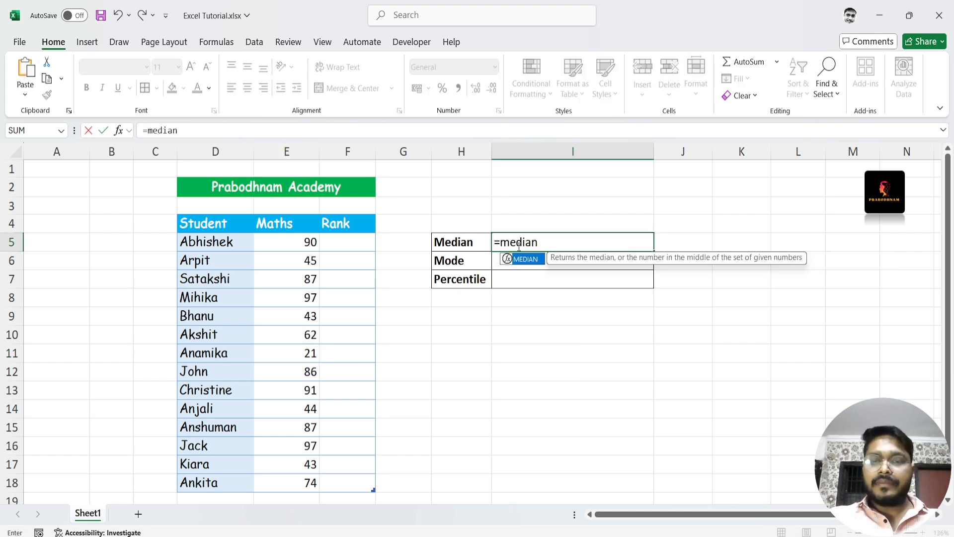
pyautogui.write('(')
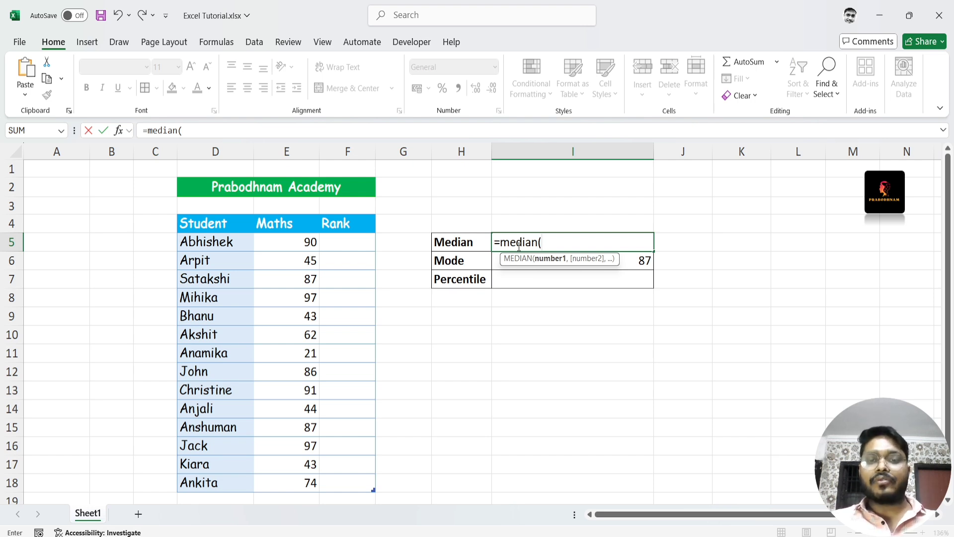
pyautogui.moveTo(316, 242); pyautogui.dragTo(301, 481)
pyautogui.write(')')
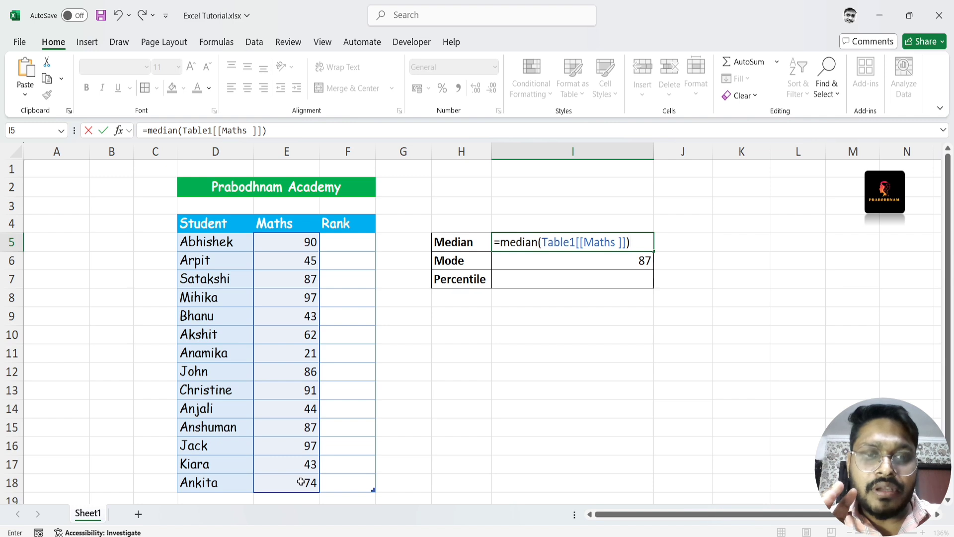
pyautogui.press('Return')
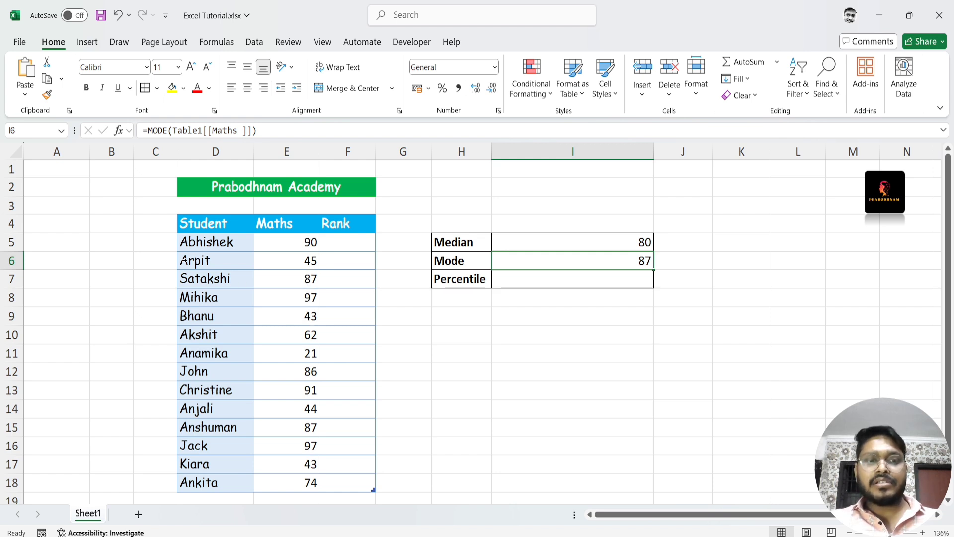
# Step: Number the student rows from 1 to 14 in cells C5:C18 by entering 1 and 2 and filling the series down
pyautogui.click(160, 243)
pyautogui.write('1')
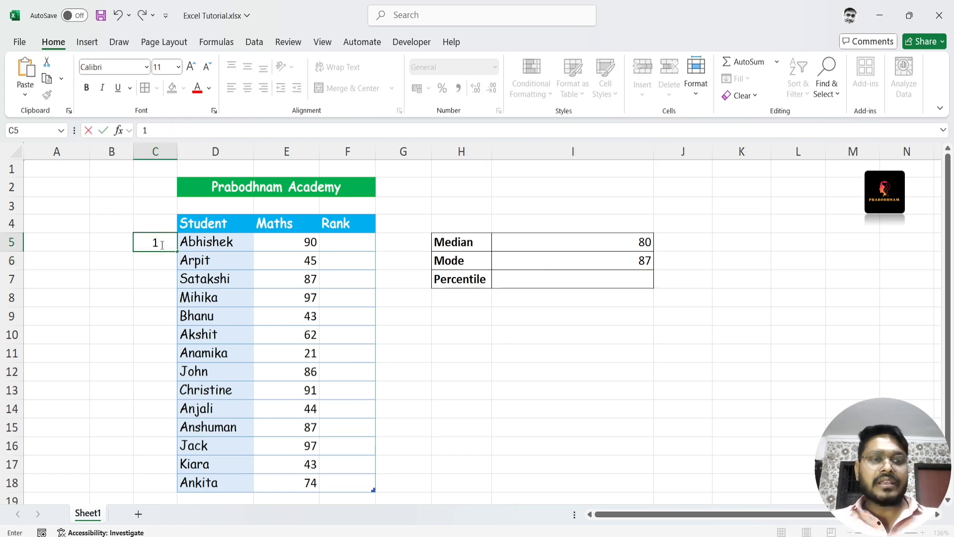
pyautogui.click(161, 260)
pyautogui.write('2')
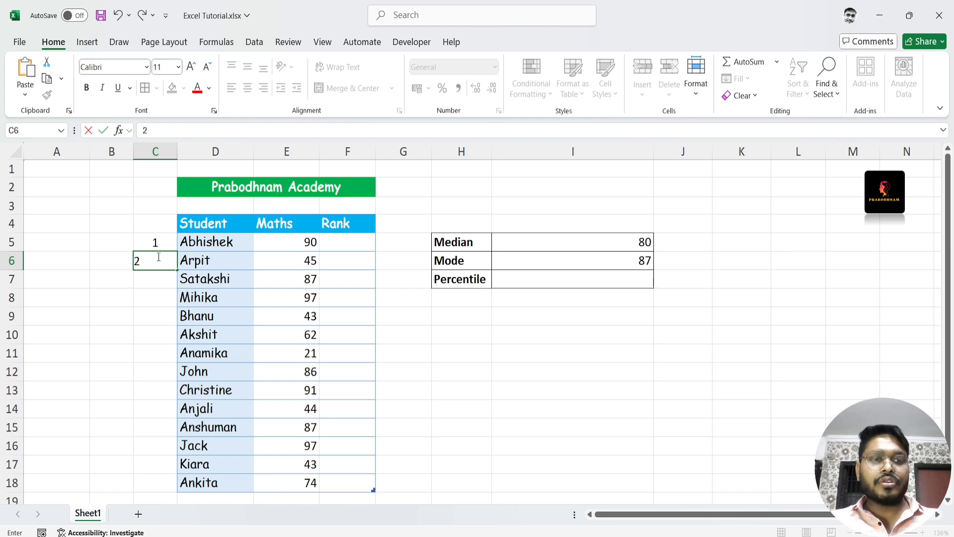
pyautogui.moveTo(151, 239); pyautogui.dragTo(176, 492)
pyautogui.click(500, 444)
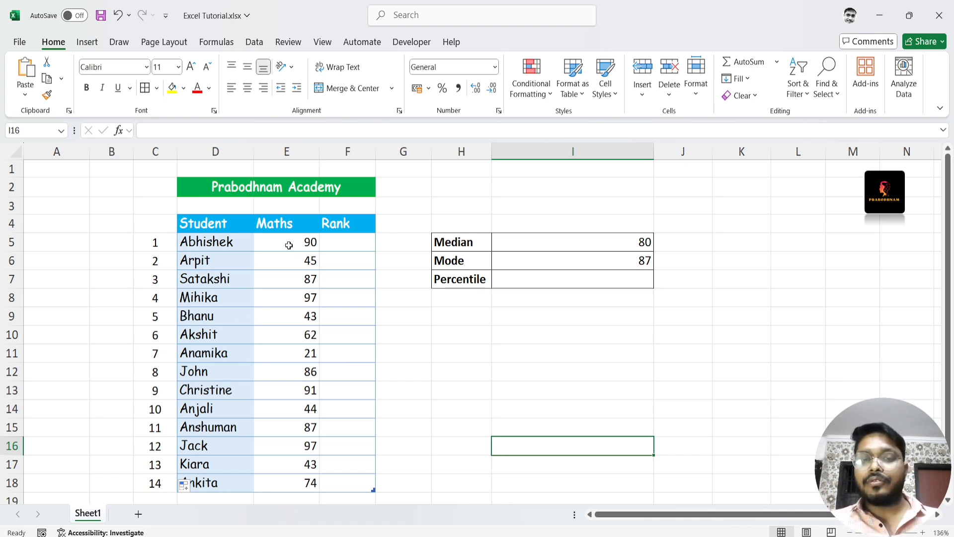
# Step: Enable filtering on the student table and sort it by Maths from largest to smallest
pyautogui.click(293, 352)
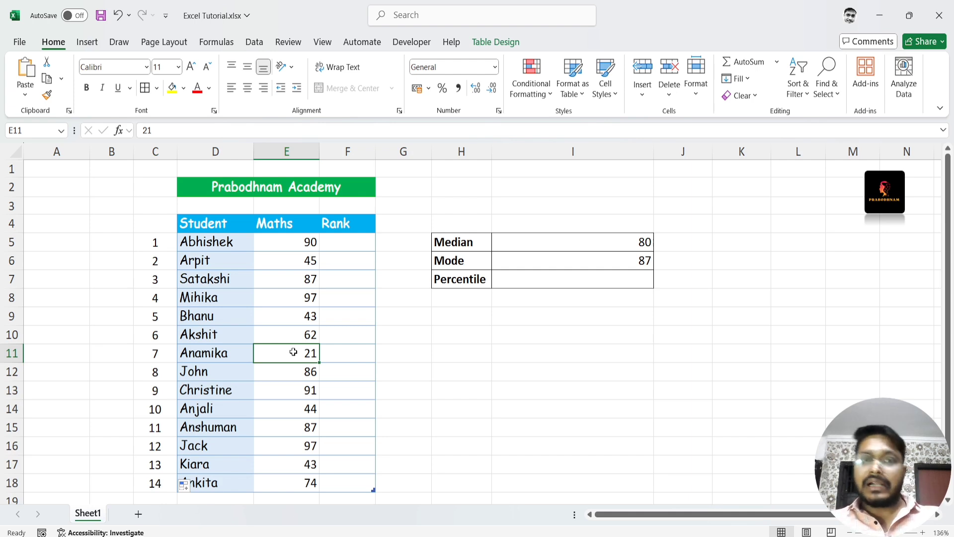
pyautogui.hotkey('ctrl', 'shift', 'l')
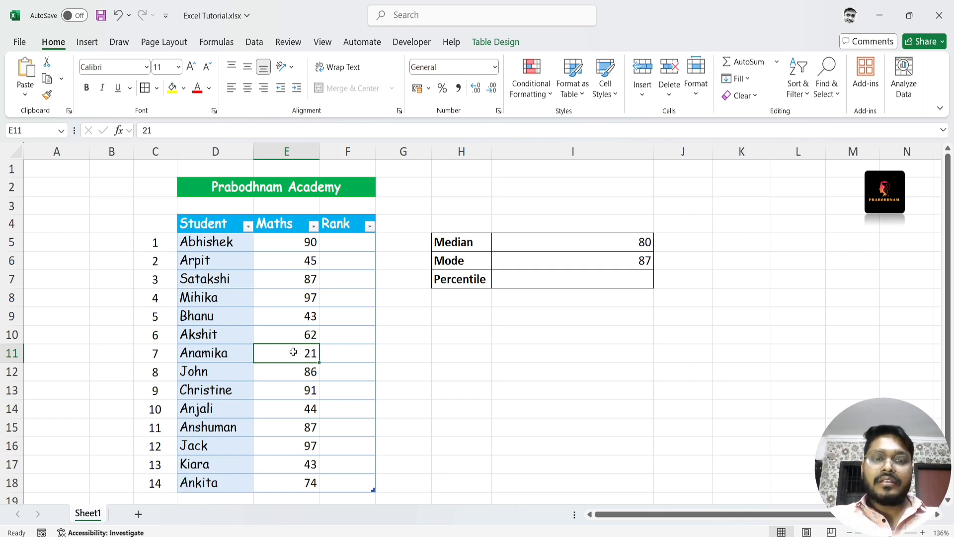
pyautogui.click(314, 226)
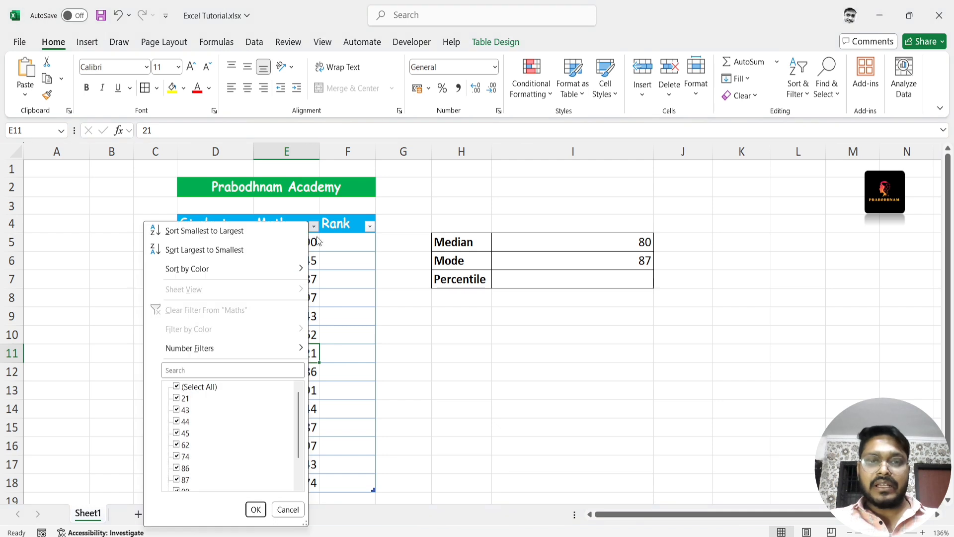
pyautogui.click(222, 250)
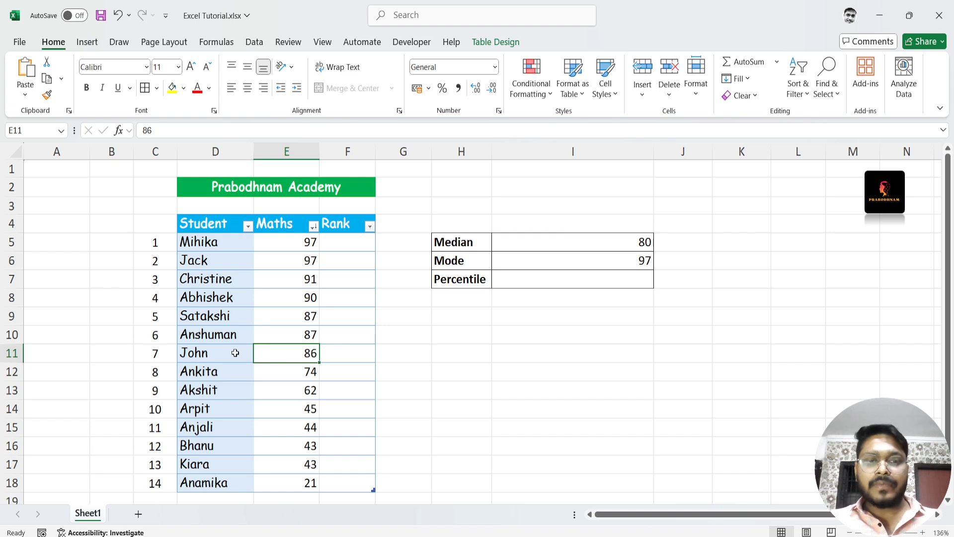
# Step: Select the two middle rows D11:E12, note their average as 86+74/2 in cell J11, and clear the note again
pyautogui.moveTo(235, 352); pyautogui.dragTo(291, 374)
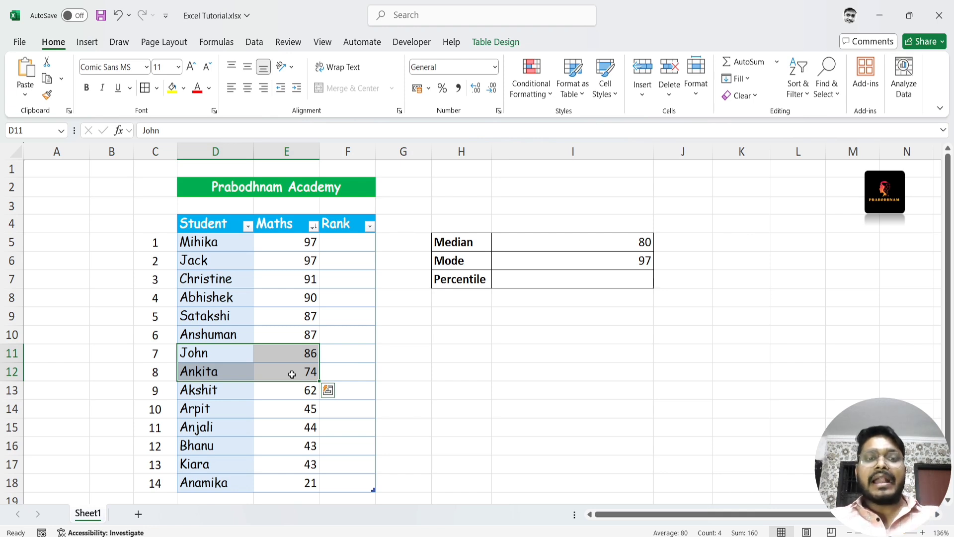
pyautogui.click(688, 348)
pyautogui.write('8')
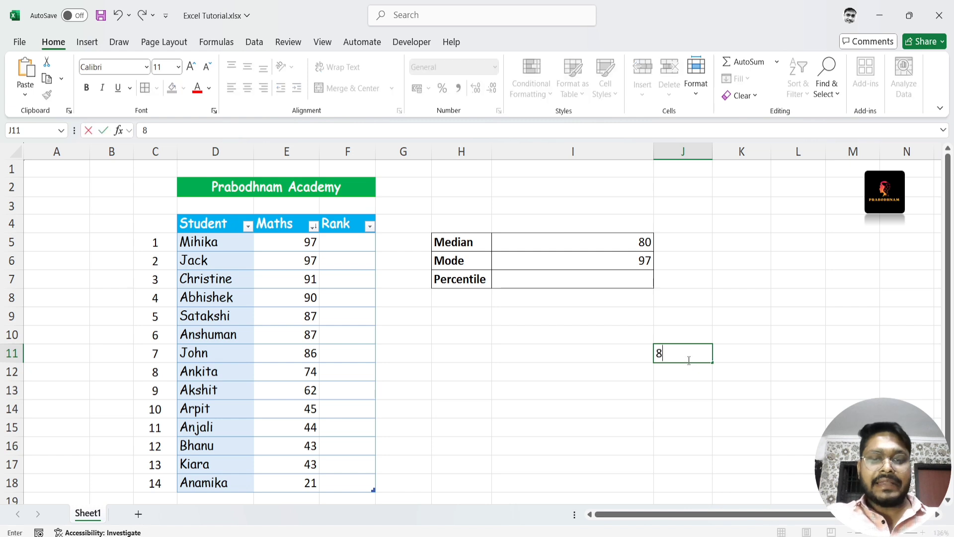
pyautogui.write('6=')
pyautogui.press('BackSpace')
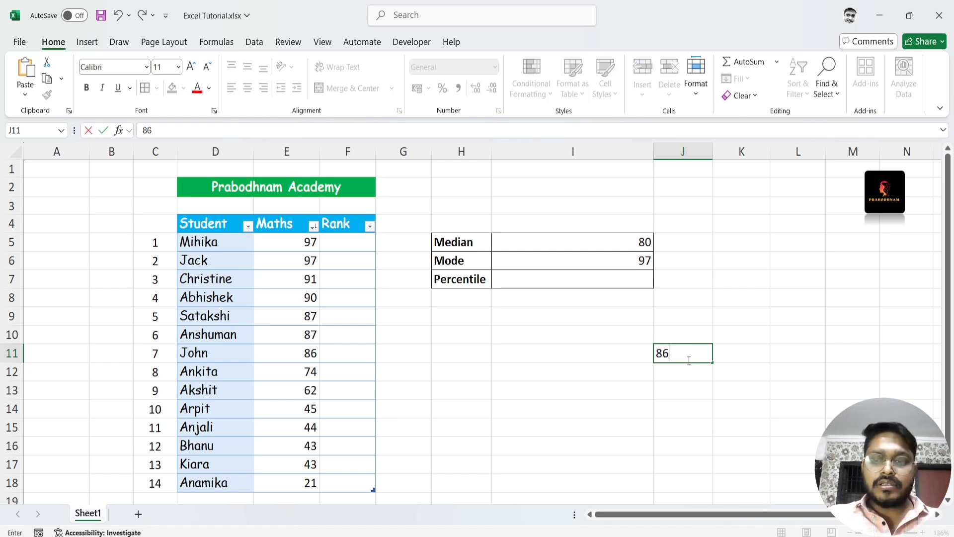
pyautogui.write('+74')
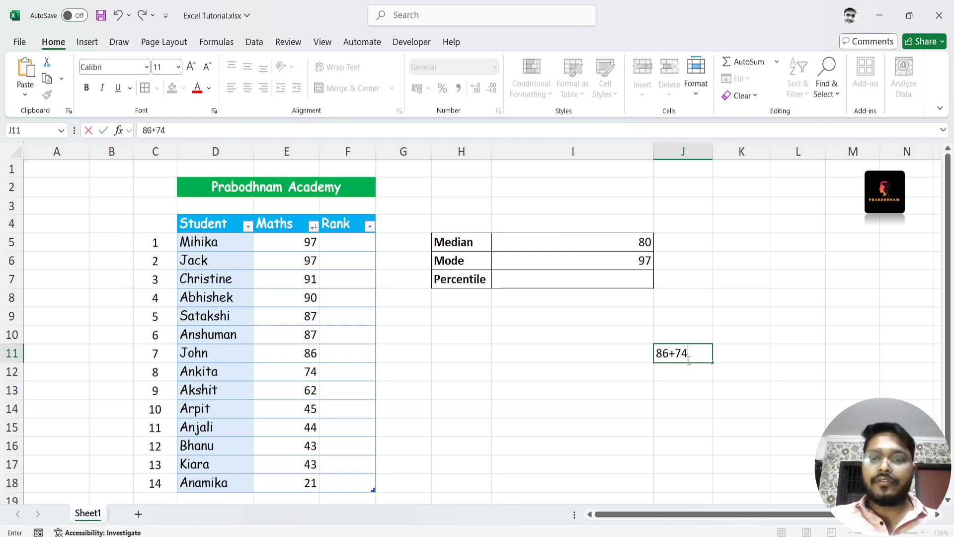
pyautogui.write('/2')
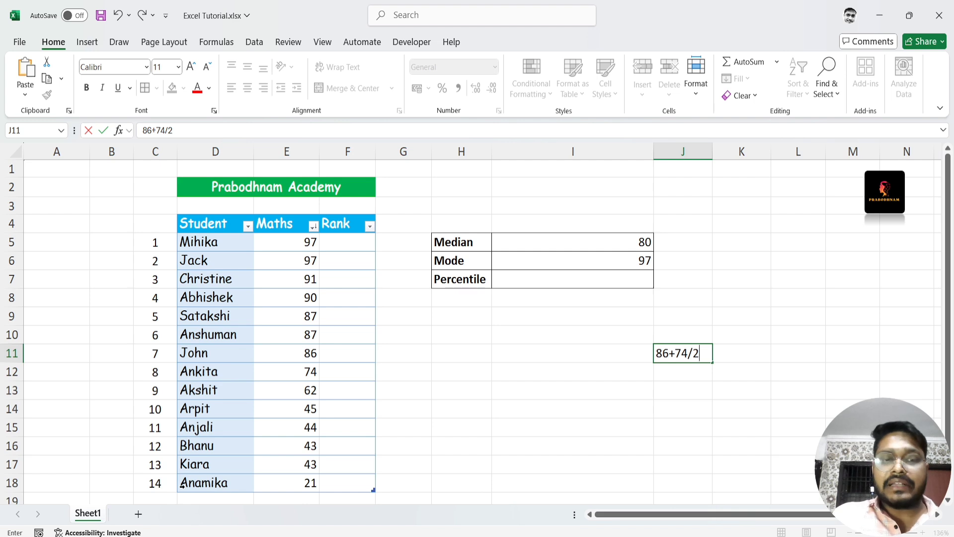
pyautogui.moveTo(197, 354); pyautogui.dragTo(305, 347)
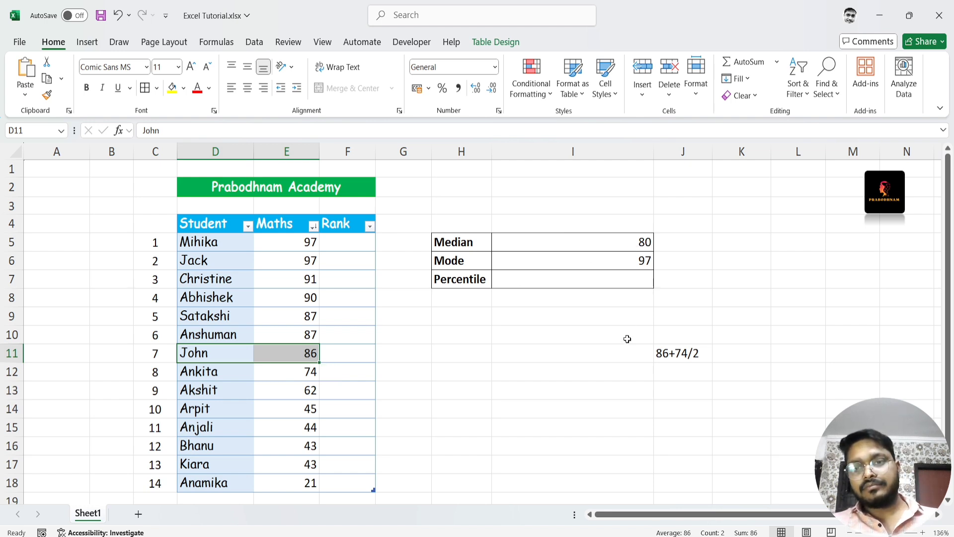
pyautogui.click(677, 355)
pyautogui.press('Delete')
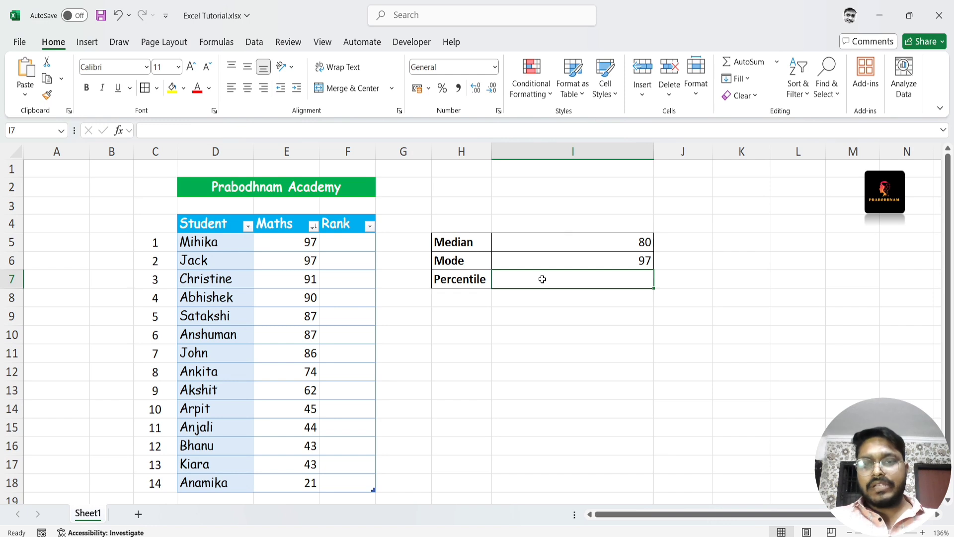
# Step: Calculate the 50th percentile of the Maths marks in cell I7 with a PERCENTILE formula over E5:E18 and k of 0.50
pyautogui.write('=')
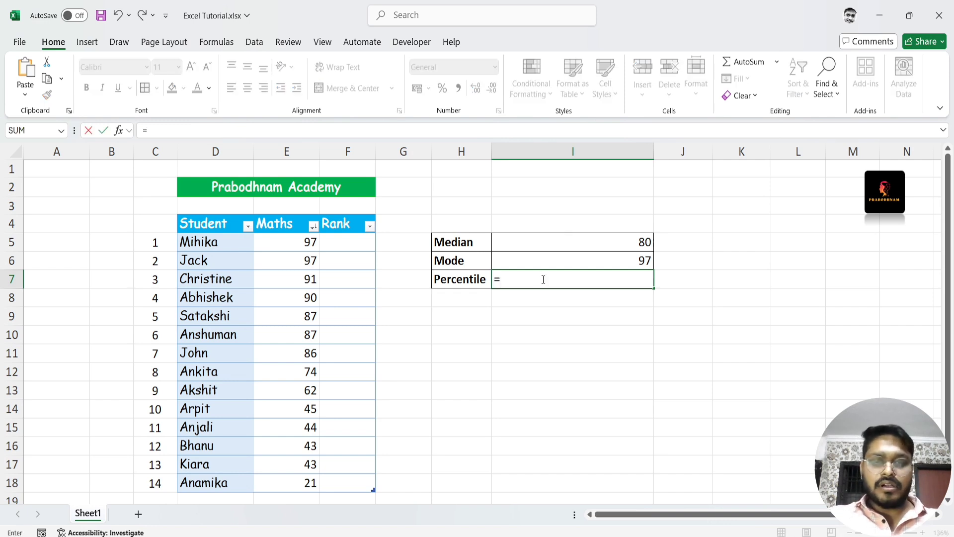
pyautogui.write('percentil')
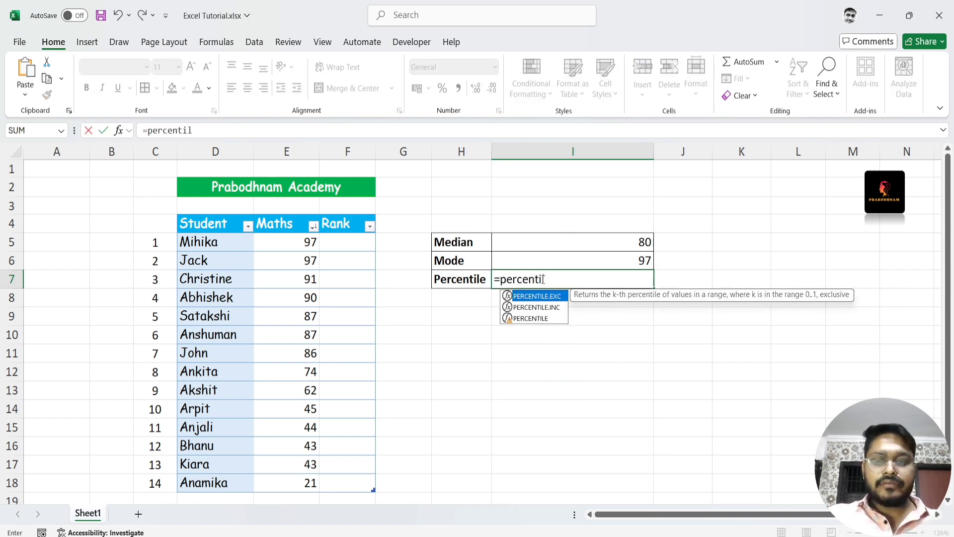
pyautogui.write('e(')
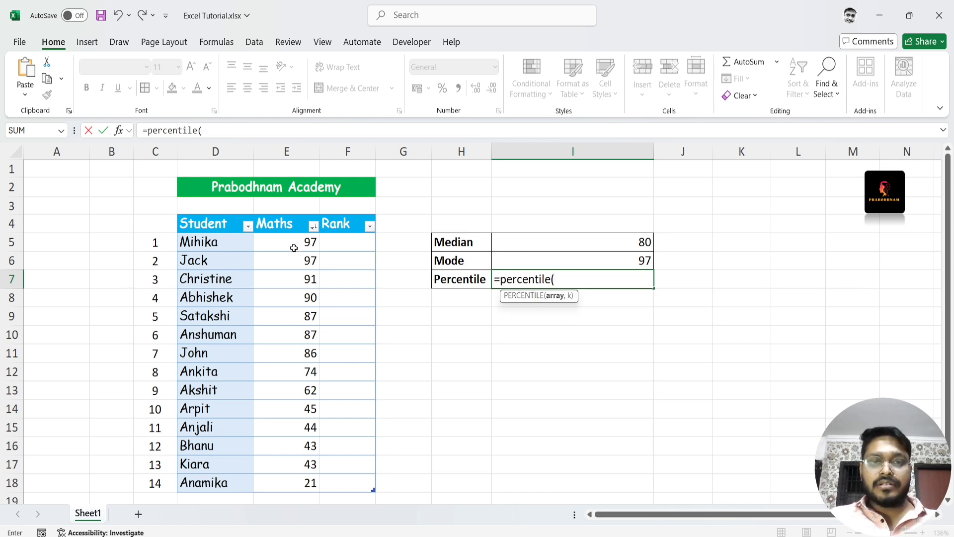
pyautogui.moveTo(295, 241); pyautogui.dragTo(295, 409)
pyautogui.moveTo(296, 477); pyautogui.dragTo(297, 482)
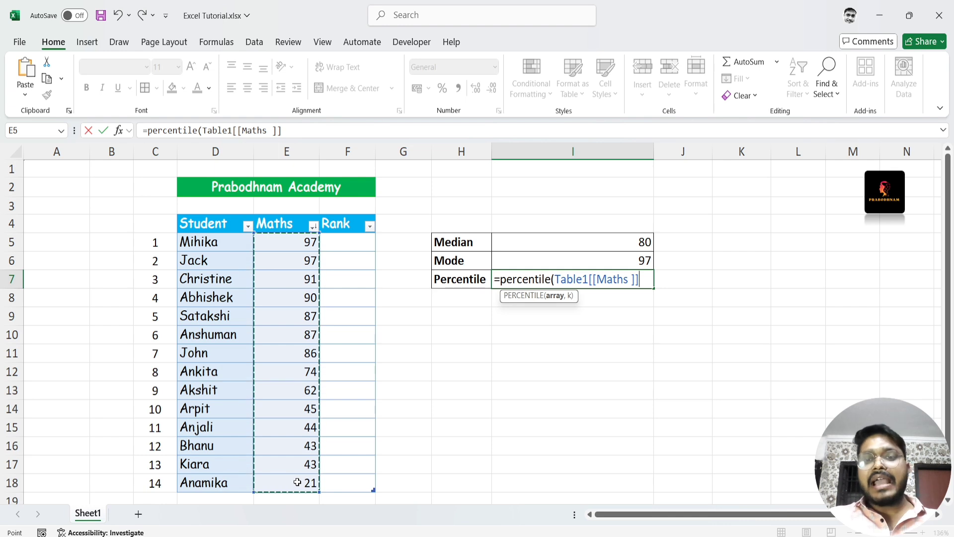
pyautogui.write(',')
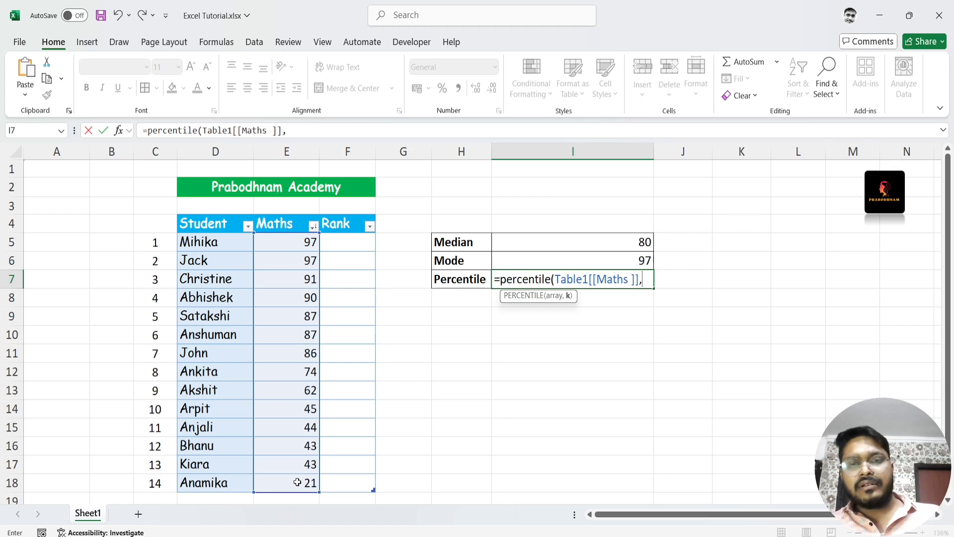
pyautogui.write('0.5')
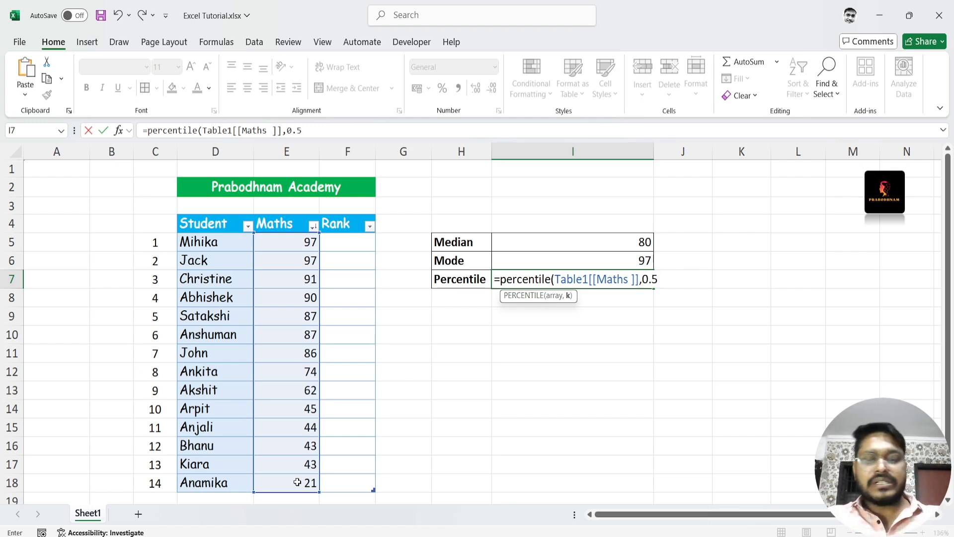
pyautogui.write('0)')
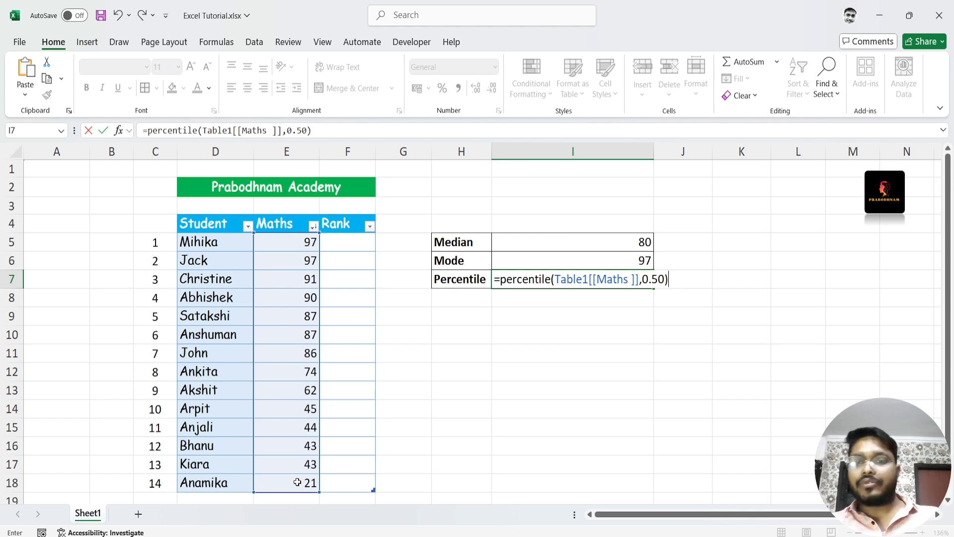
pyautogui.press('Return')
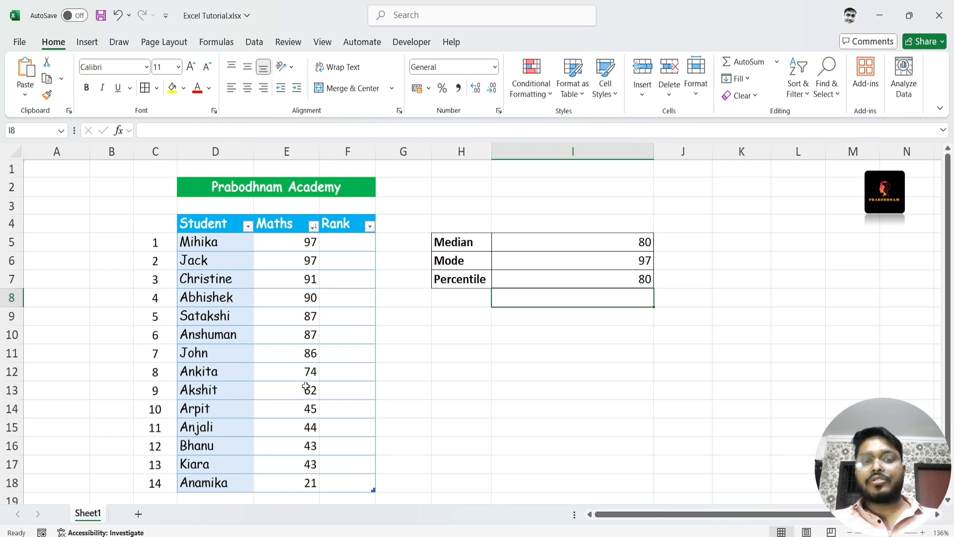
# Step: Examine the lower half of the Maths marks in E12:E18 and the percentile formula in cell I7
pyautogui.moveTo(292, 371); pyautogui.dragTo(295, 487)
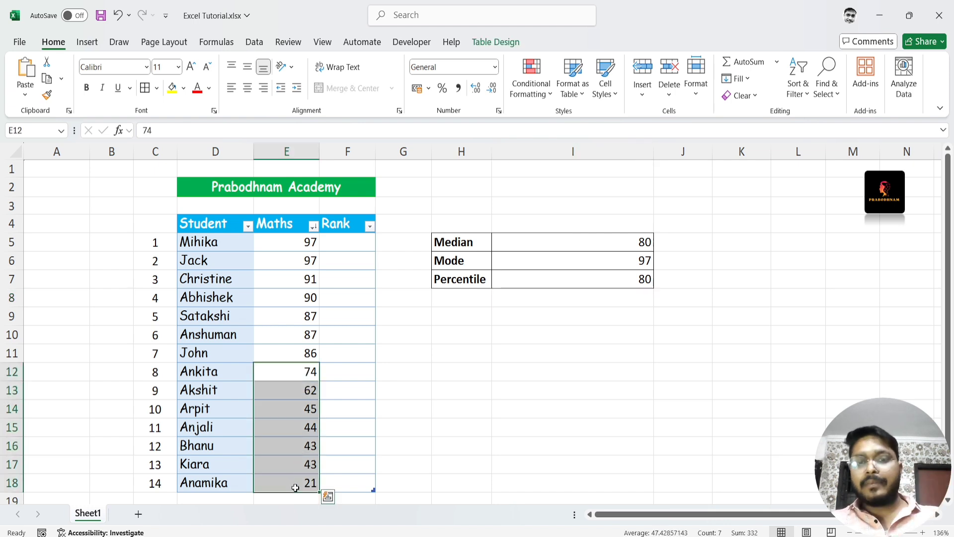
pyautogui.click(635, 282)
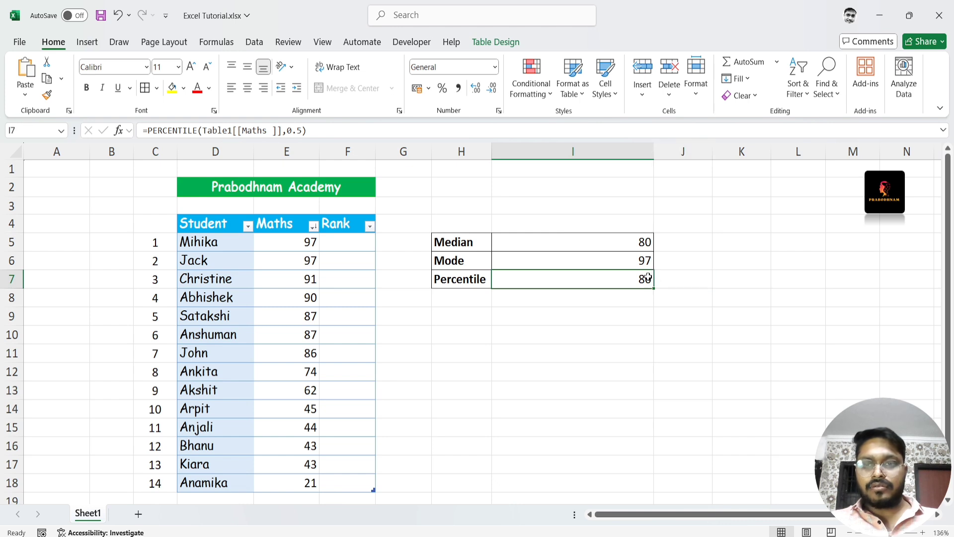
pyautogui.click(626, 346)
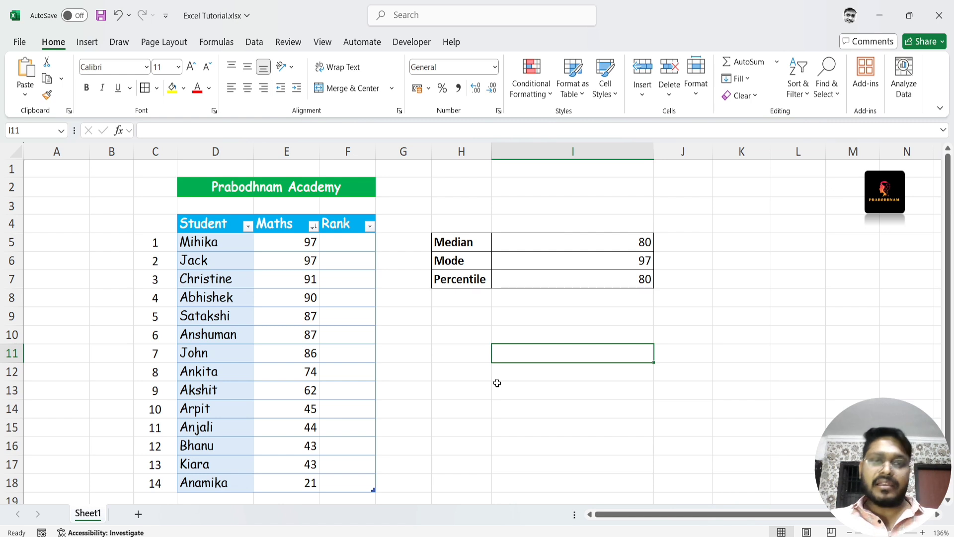
pyautogui.click(458, 404)
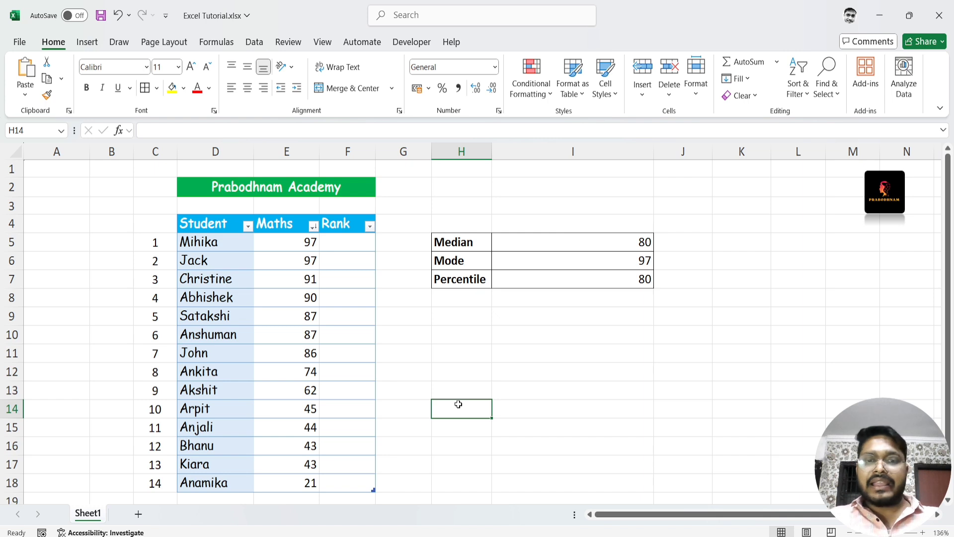
# Step: Undo the recent edits back to the original unsorted, unfiltered student table with an empty Percentile cell
pyautogui.click(343, 243)
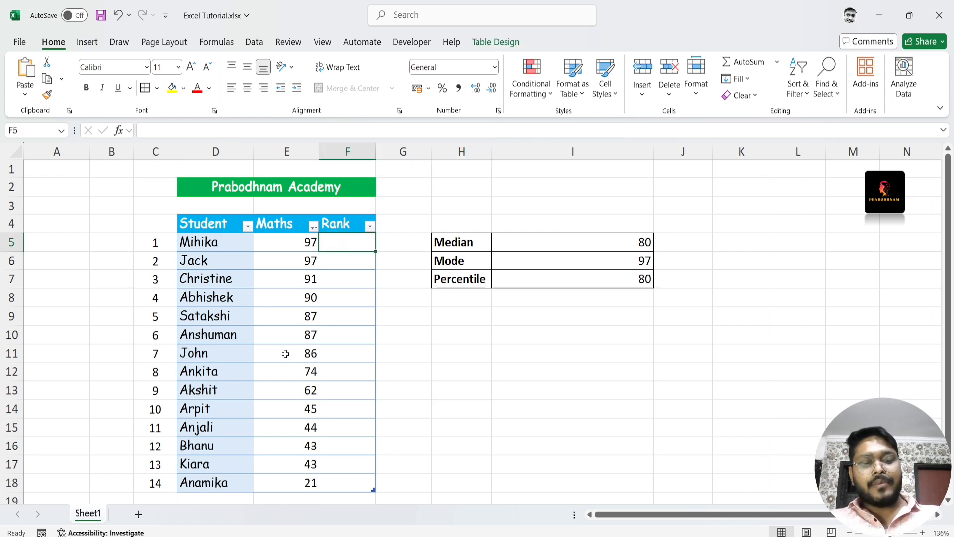
pyautogui.hotkey('ctrl', 'z')
pyautogui.hotkey('ctrl', 'z')
pyautogui.hotkey('ctrl', 'z')
pyautogui.hotkey('ctrl', 'z')
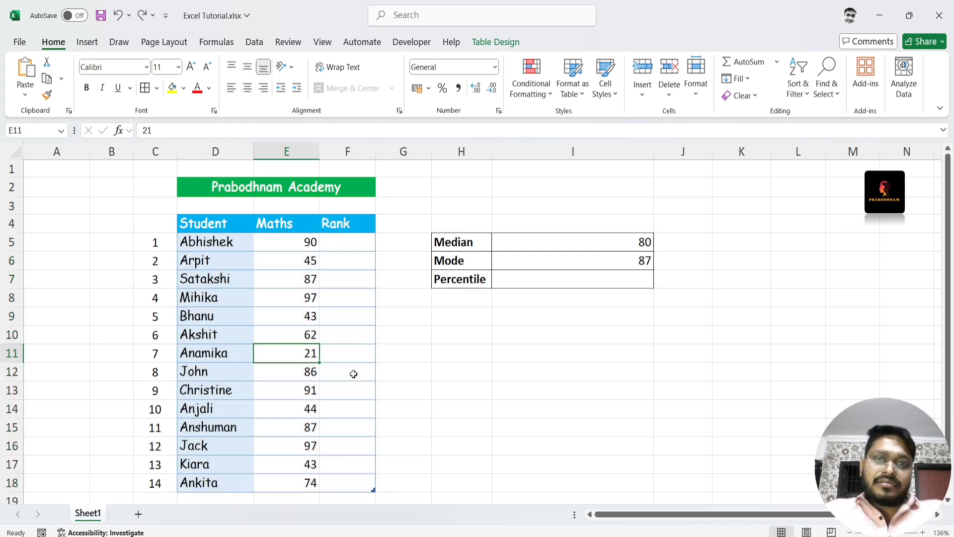
# Step: Rank every student by Maths marks in the Rank column with a RANK formula in F5 over E5:E18, using descending order 0
pyautogui.click(345, 247)
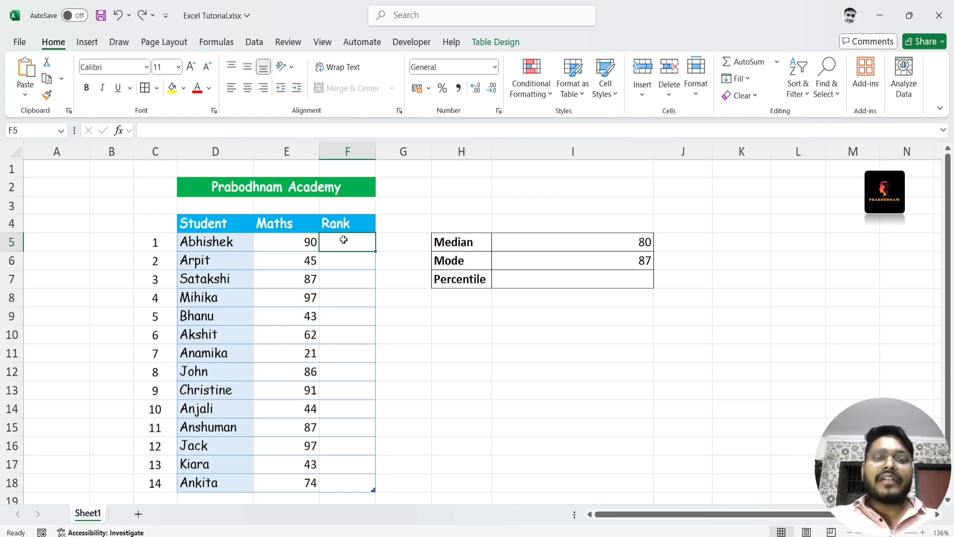
pyautogui.write('=rank')
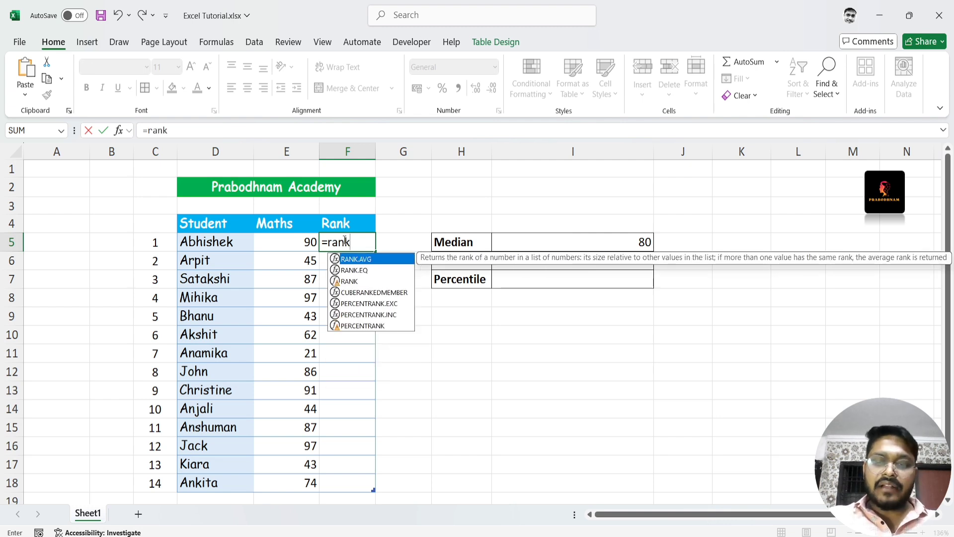
pyautogui.write('(')
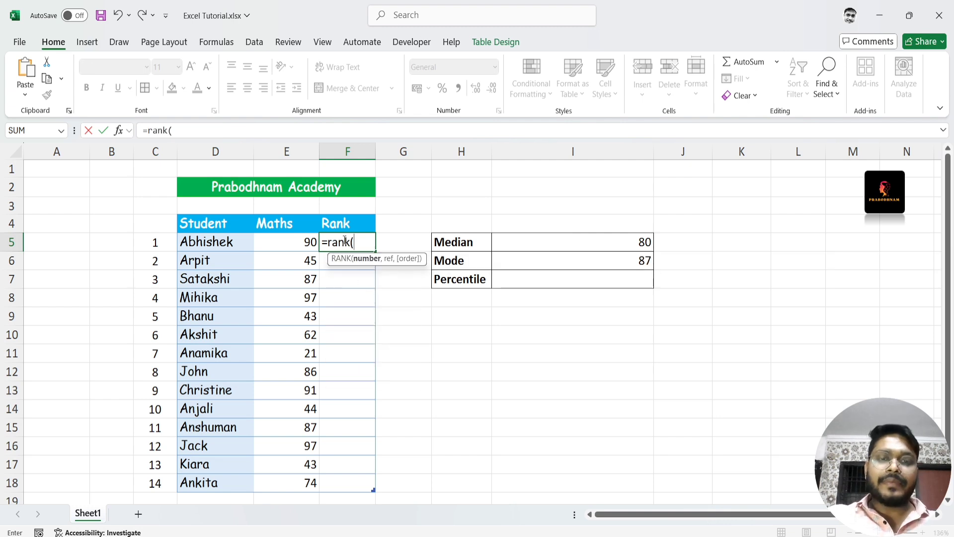
pyautogui.click(303, 245)
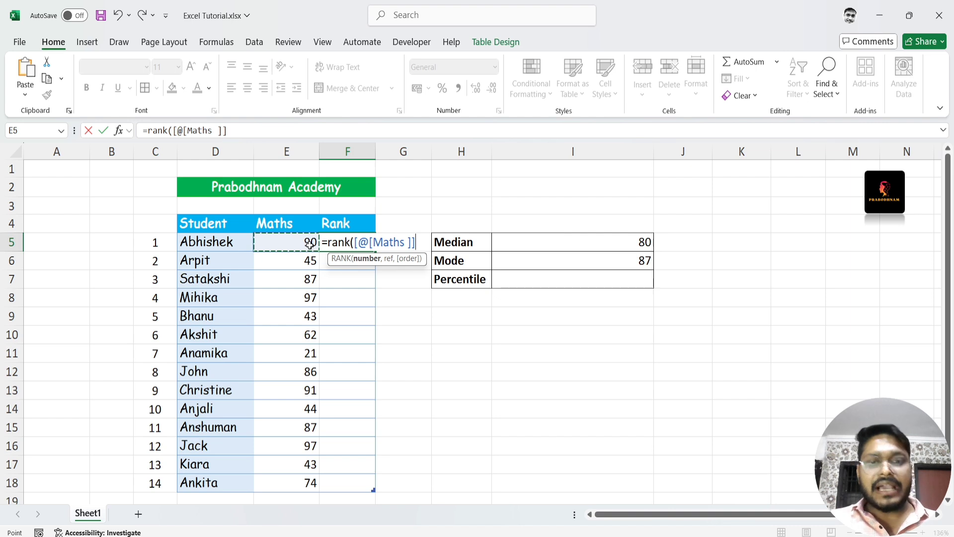
pyautogui.write(',')
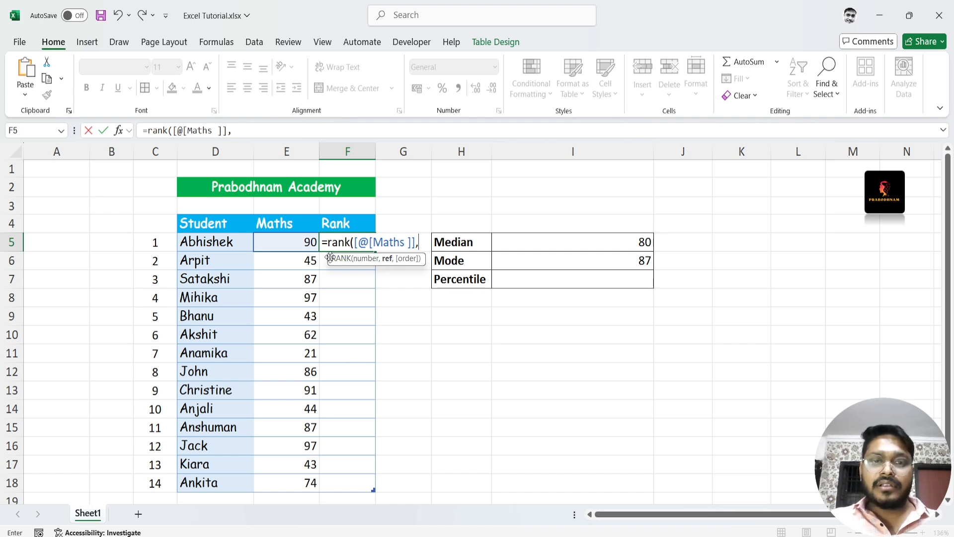
pyautogui.moveTo(302, 245); pyautogui.dragTo(302, 491)
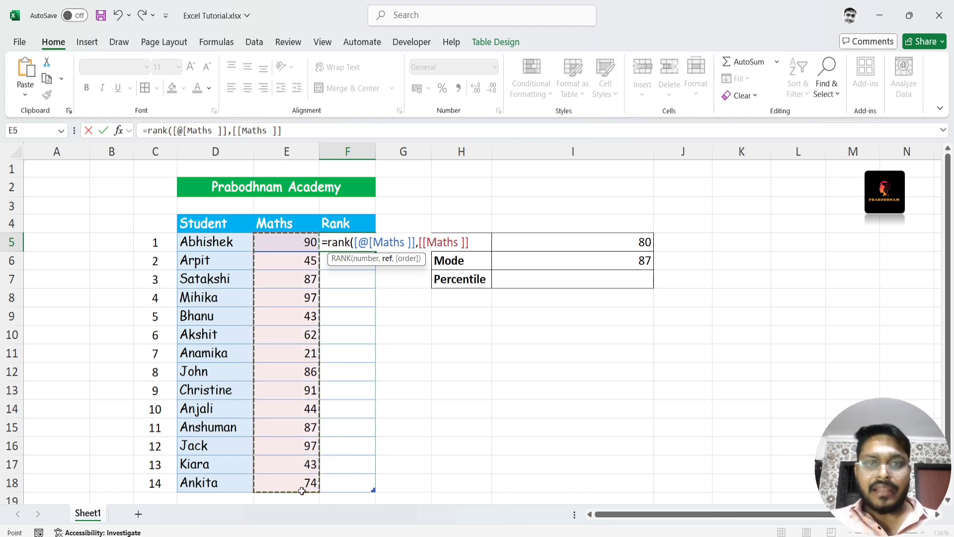
pyautogui.write(',')
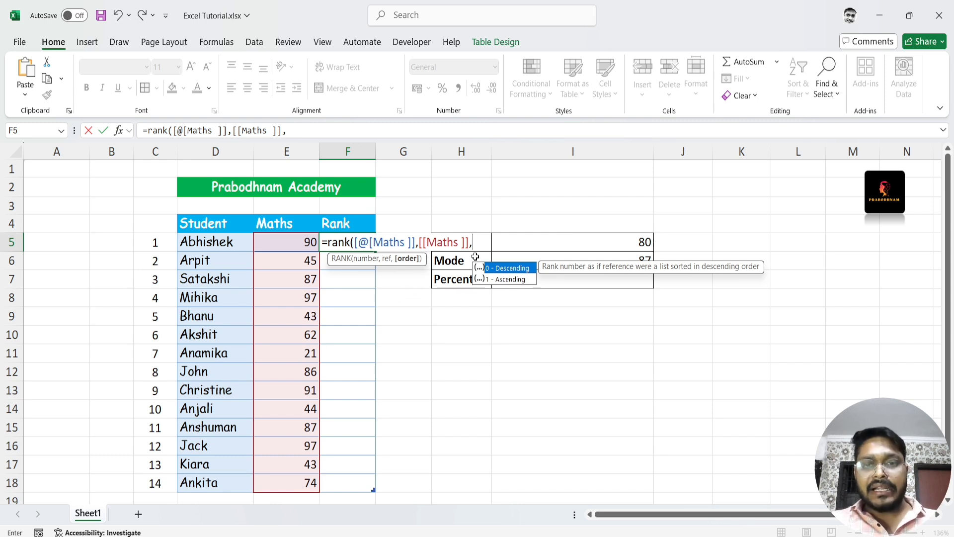
pyautogui.write('0')
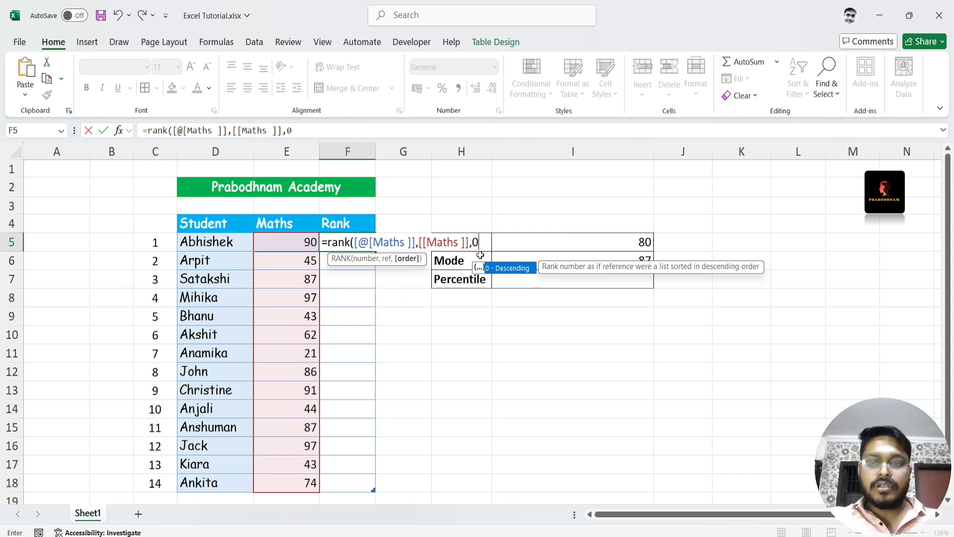
pyautogui.write(')')
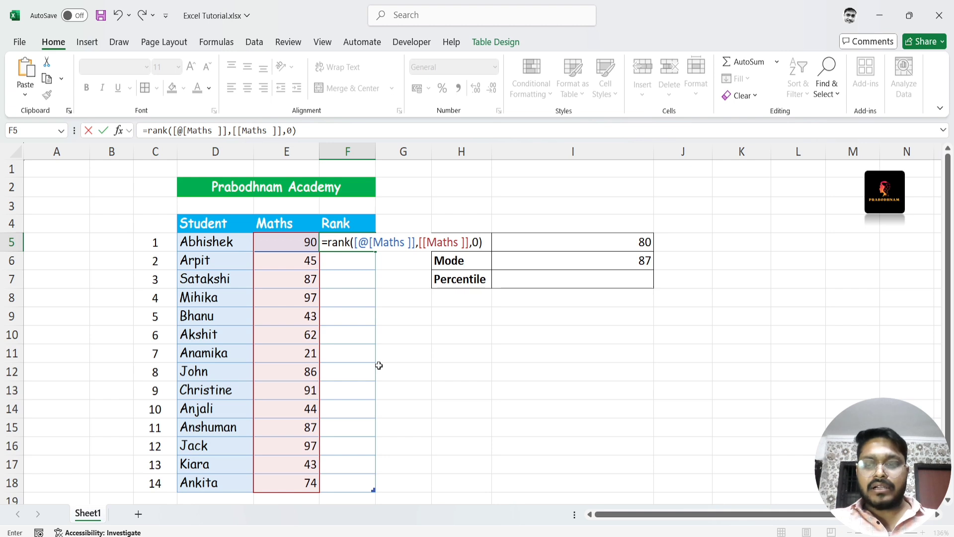
pyautogui.press('Return')
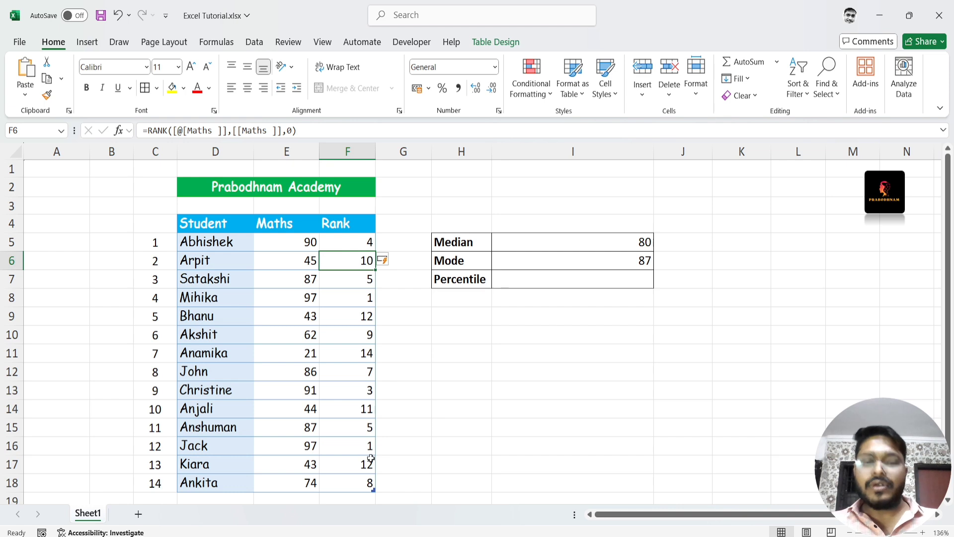
# Step: Check the top ranks in the Rank column at cells F8, F16 and F13
pyautogui.click(362, 298)
pyautogui.click(365, 453)
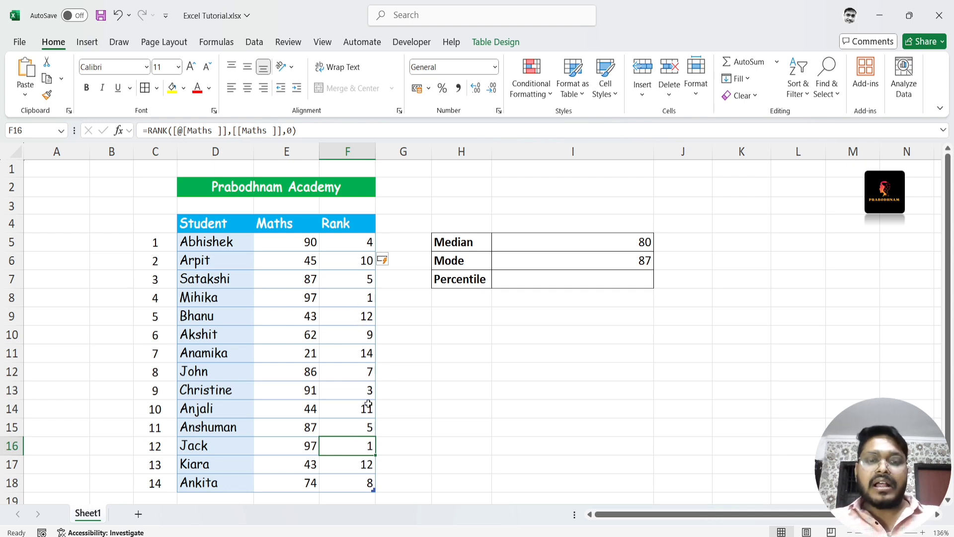
pyautogui.click(332, 396)
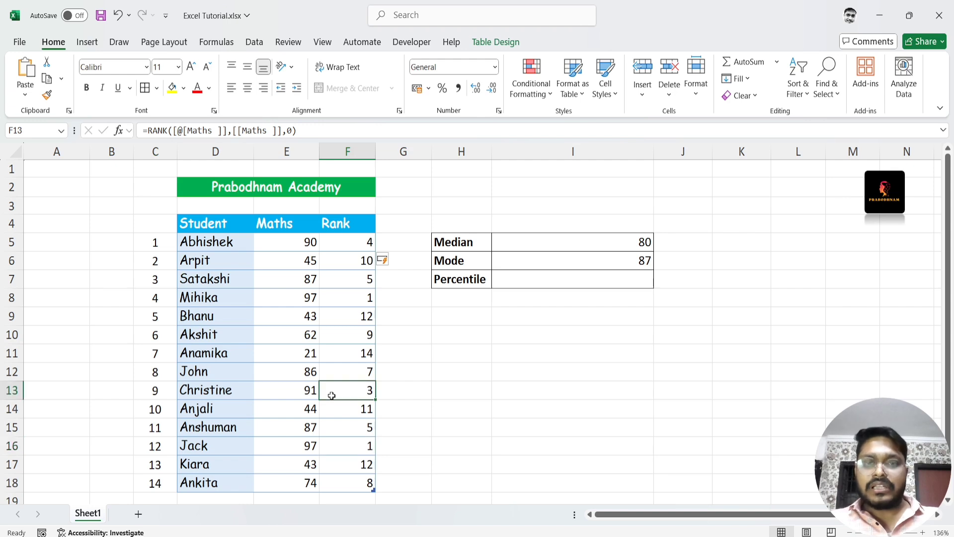
pyautogui.click(512, 417)
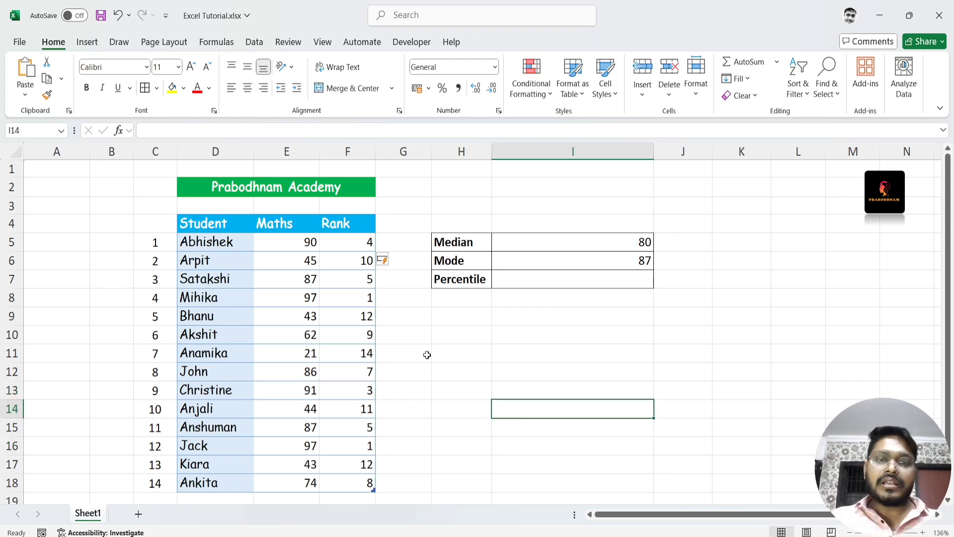
pyautogui.click(465, 377)
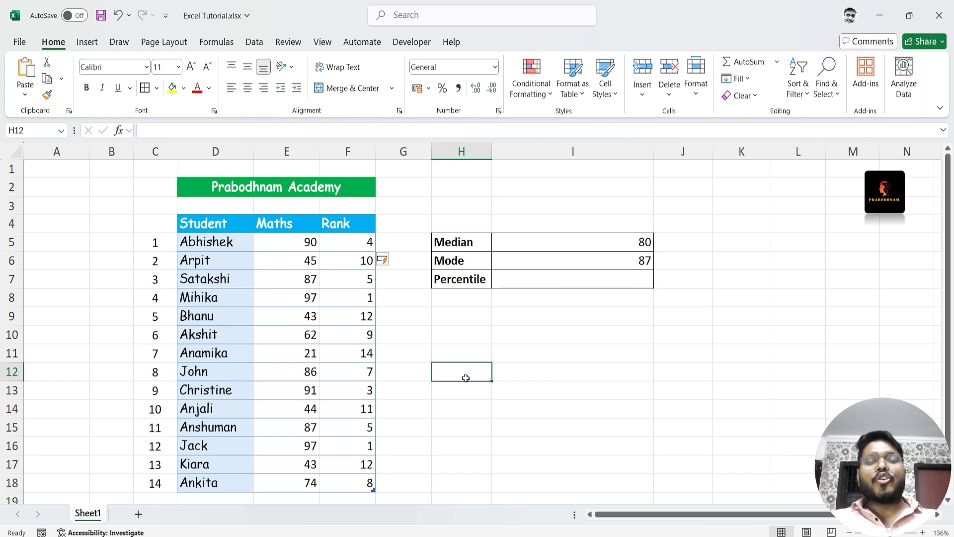